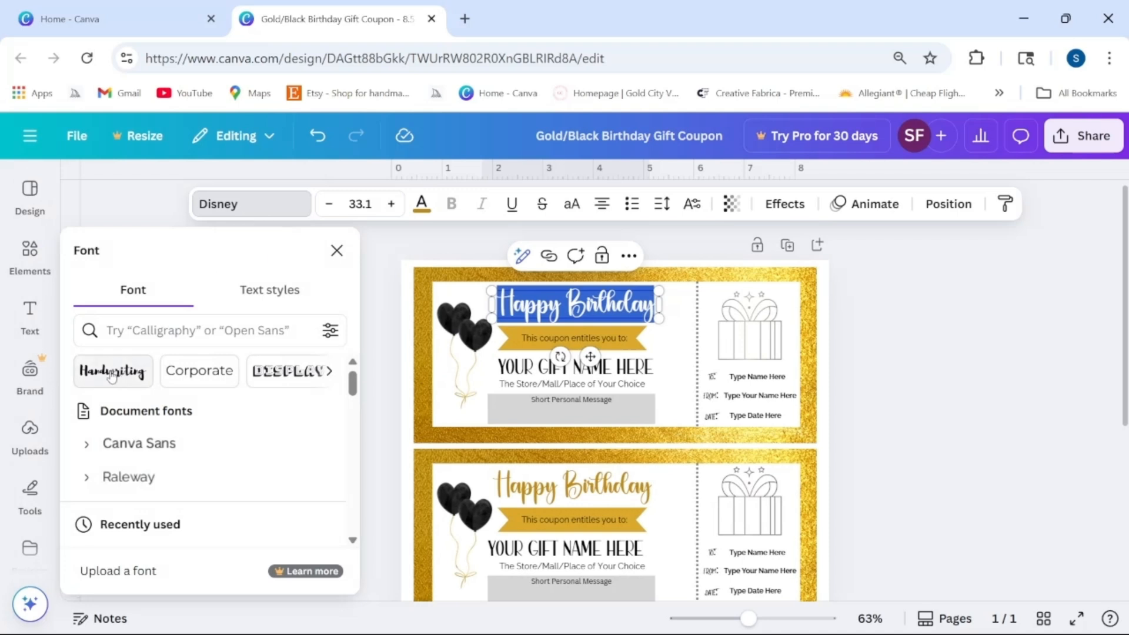
Step: Change the Happy Birthday heading to Amsterdam One, chosen from the Handwriting font category
{"action": "left_click", "coordinate": [331, 372]}
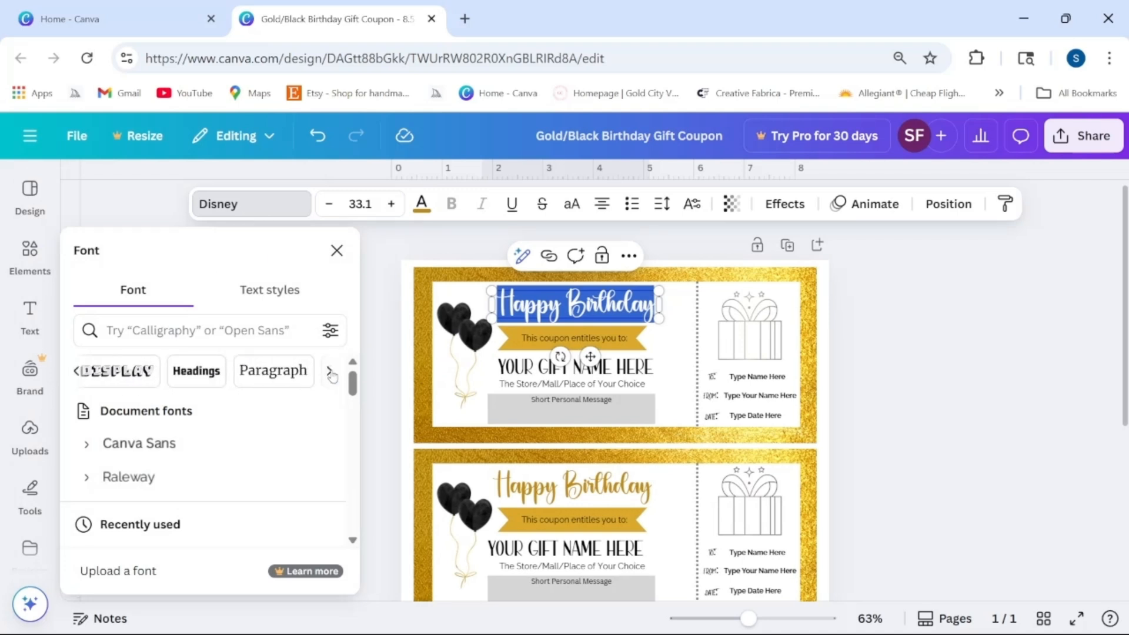
{"action": "left_click", "coordinate": [79, 373]}
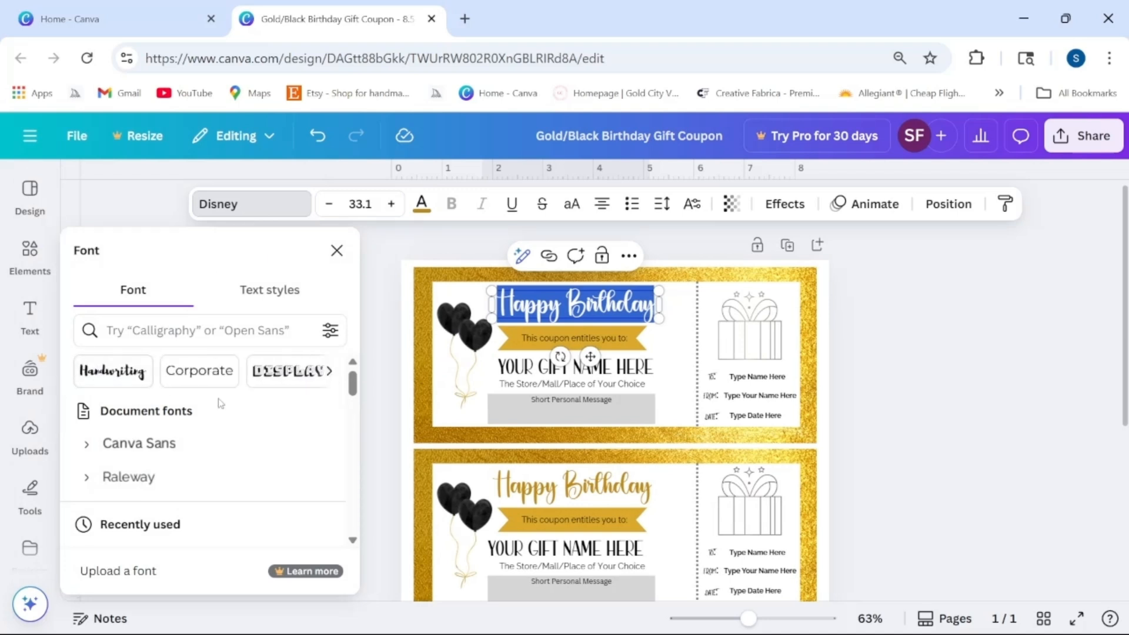
{"action": "left_click", "coordinate": [121, 380]}
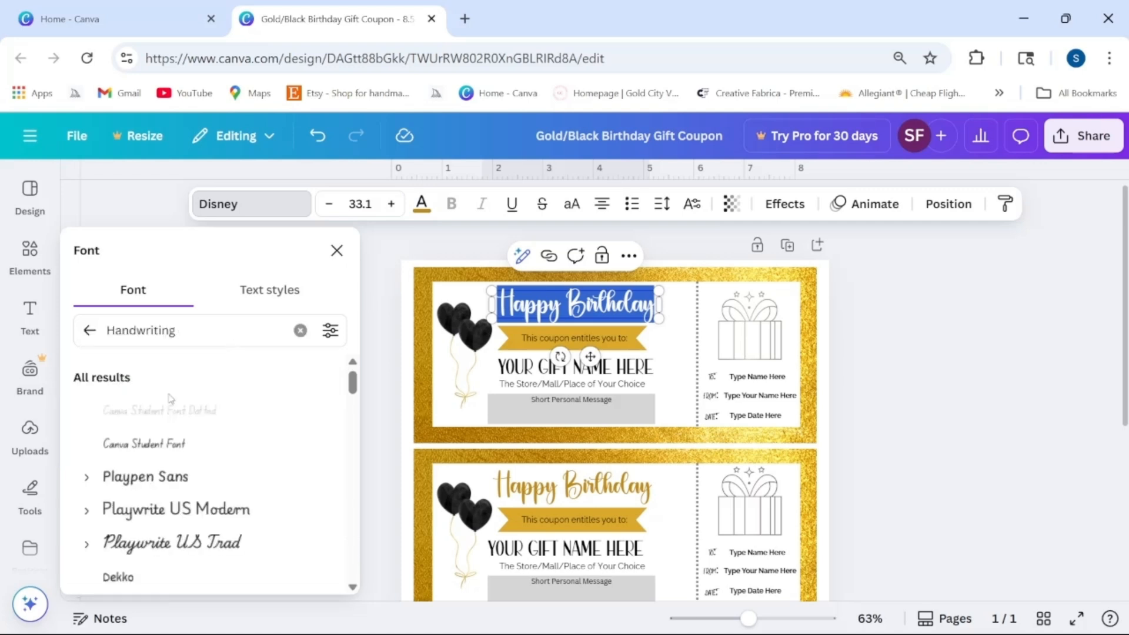
{"action": "scroll", "coordinate": [177, 411], "scroll_direction": "down", "scroll_amount": 7}
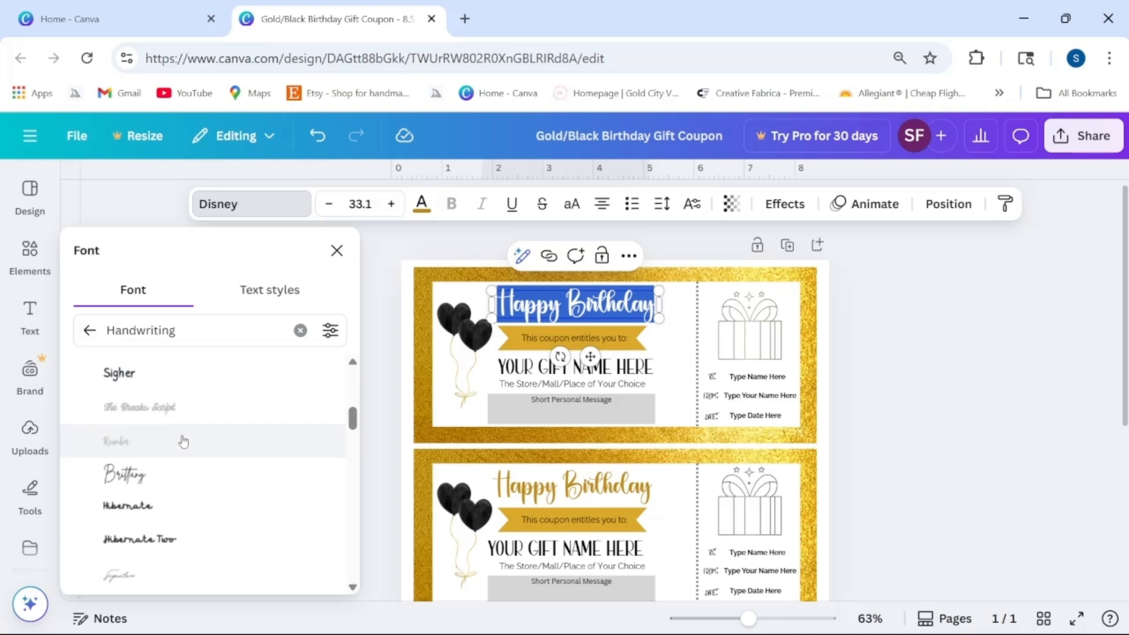
{"action": "scroll", "coordinate": [182, 440], "scroll_direction": "down", "scroll_amount": 3}
{"action": "scroll", "coordinate": [196, 434], "scroll_direction": "down", "scroll_amount": 5}
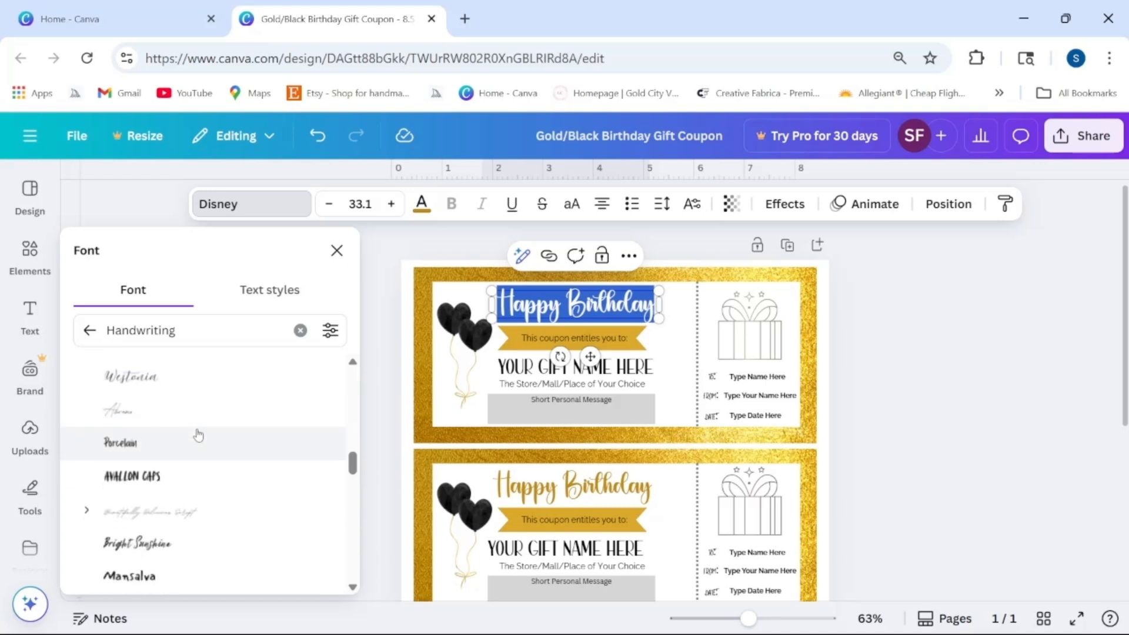
{"action": "scroll", "coordinate": [197, 434], "scroll_direction": "down", "scroll_amount": 5}
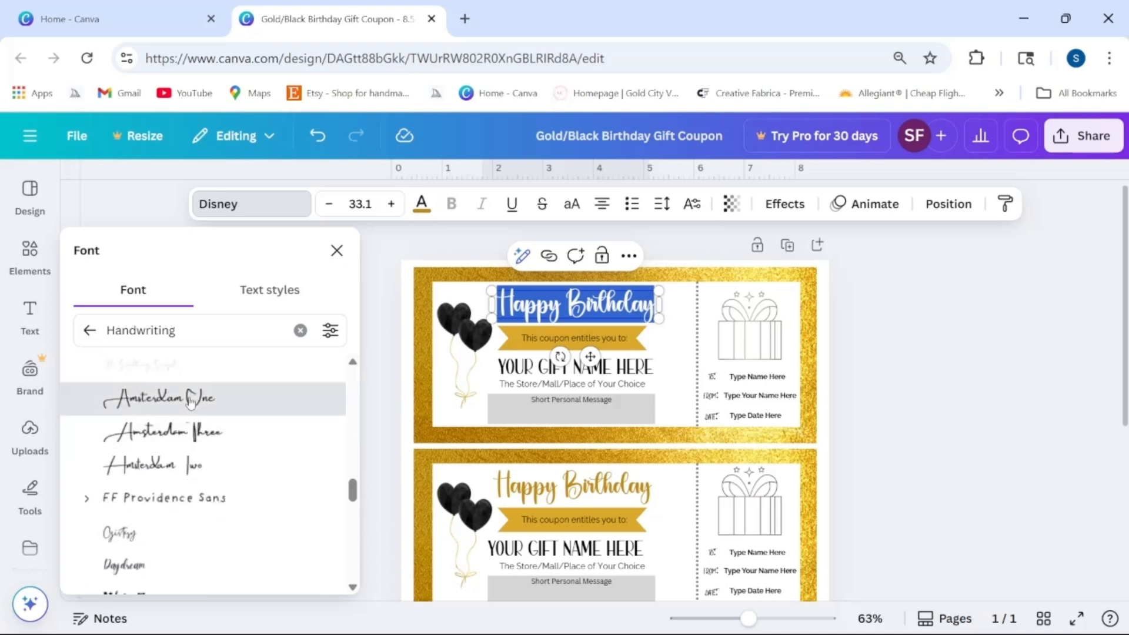
{"action": "left_click", "coordinate": [190, 403]}
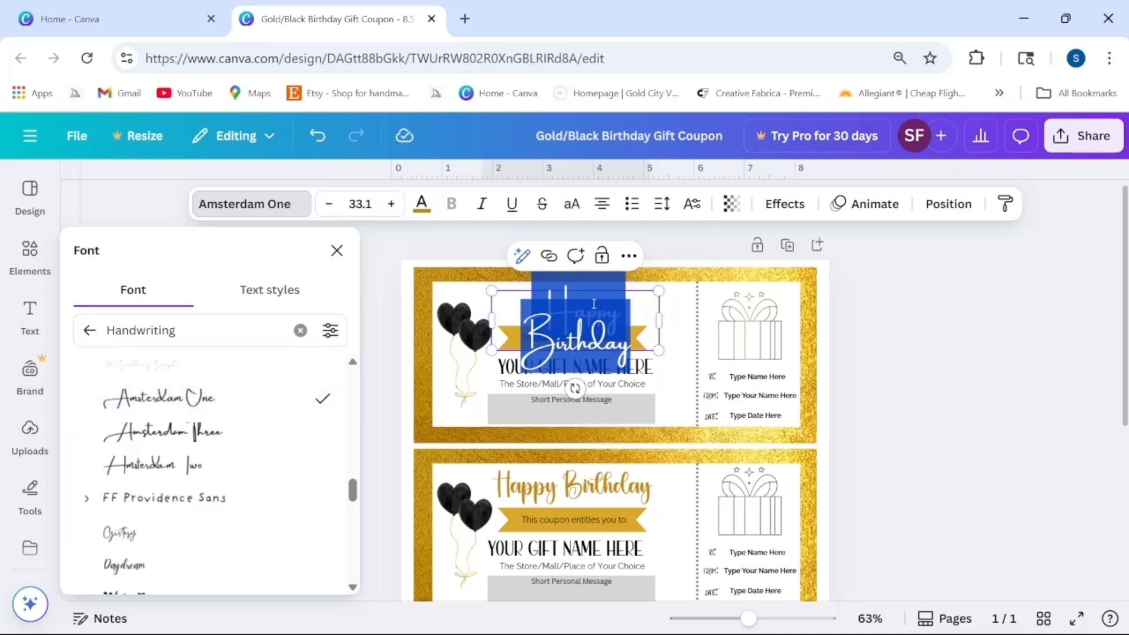
{"action": "left_click", "coordinate": [335, 251]}
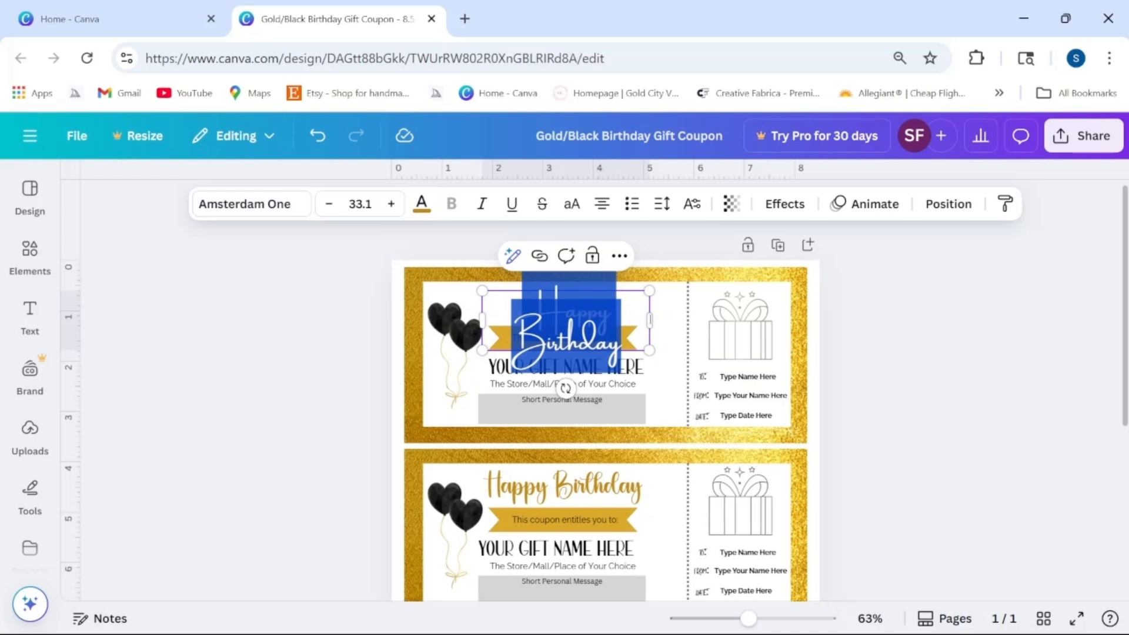
Step: Widen the Happy Birthday box to one line, shrink it to 24.7, and place it above the banner
{"action": "left_click_drag", "start_coordinate": [650, 321], "coordinate": [695, 317]}
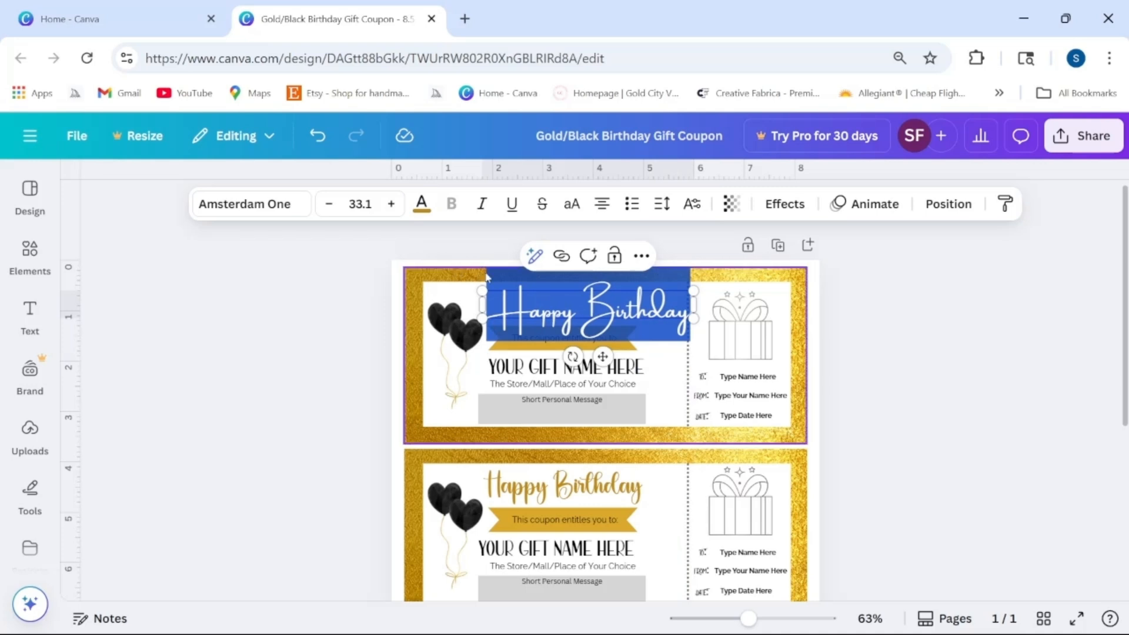
{"action": "left_click_drag", "start_coordinate": [483, 290], "coordinate": [525, 308]}
{"action": "left_click_drag", "start_coordinate": [621, 356], "coordinate": [593, 353]}
{"action": "left_click_drag", "start_coordinate": [486, 290], "coordinate": [499, 292]}
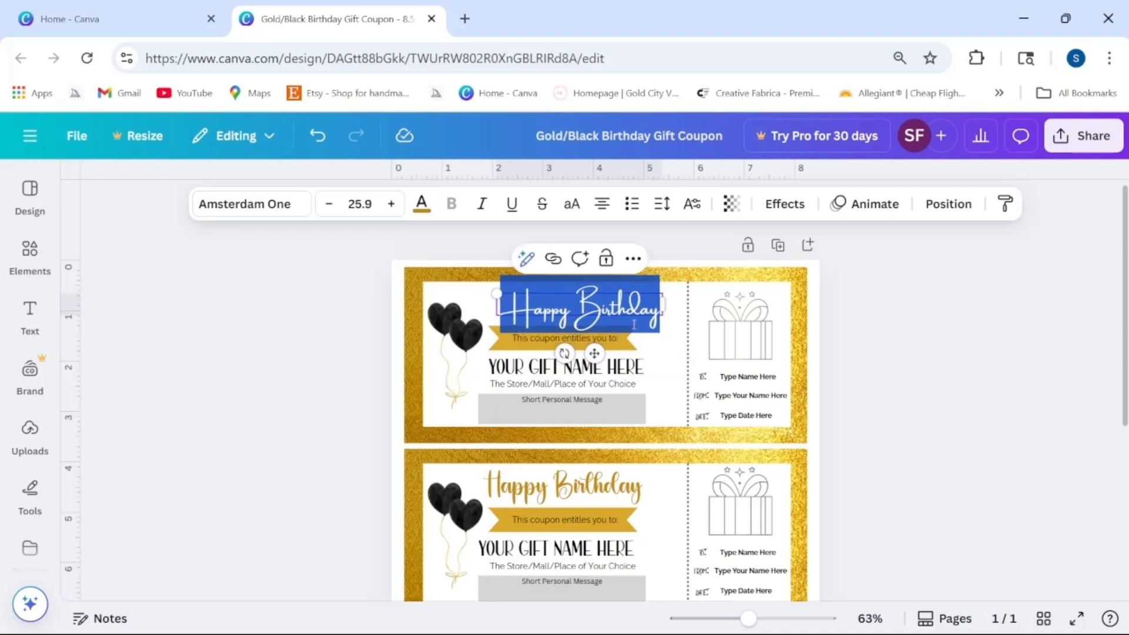
{"action": "left_click", "coordinate": [936, 355]}
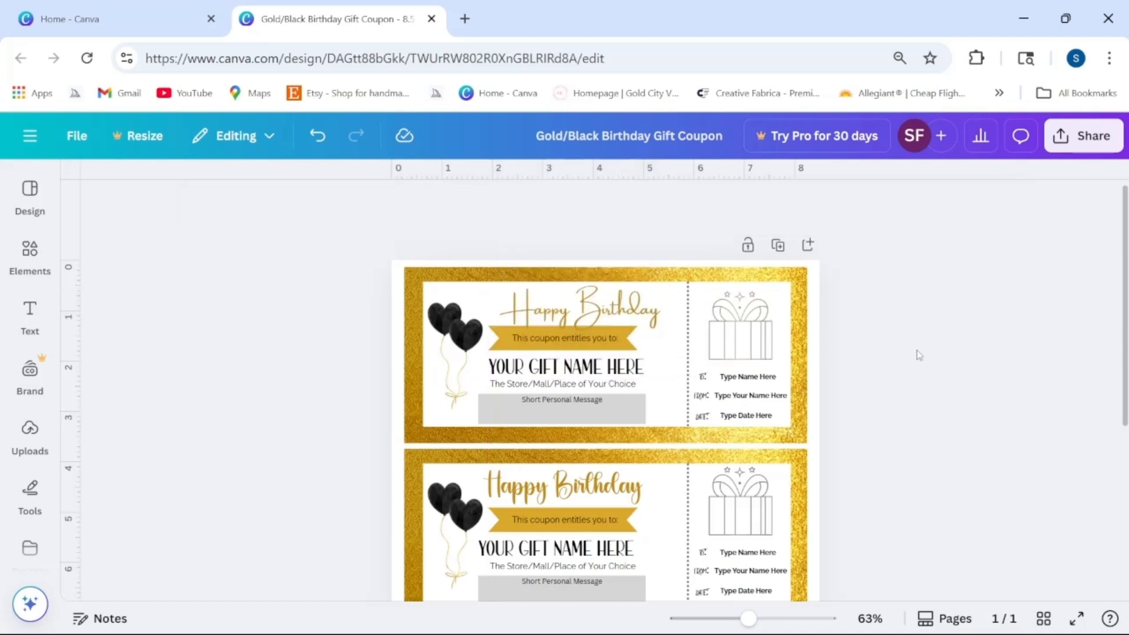
{"action": "left_click_drag", "start_coordinate": [613, 316], "coordinate": [599, 307]}
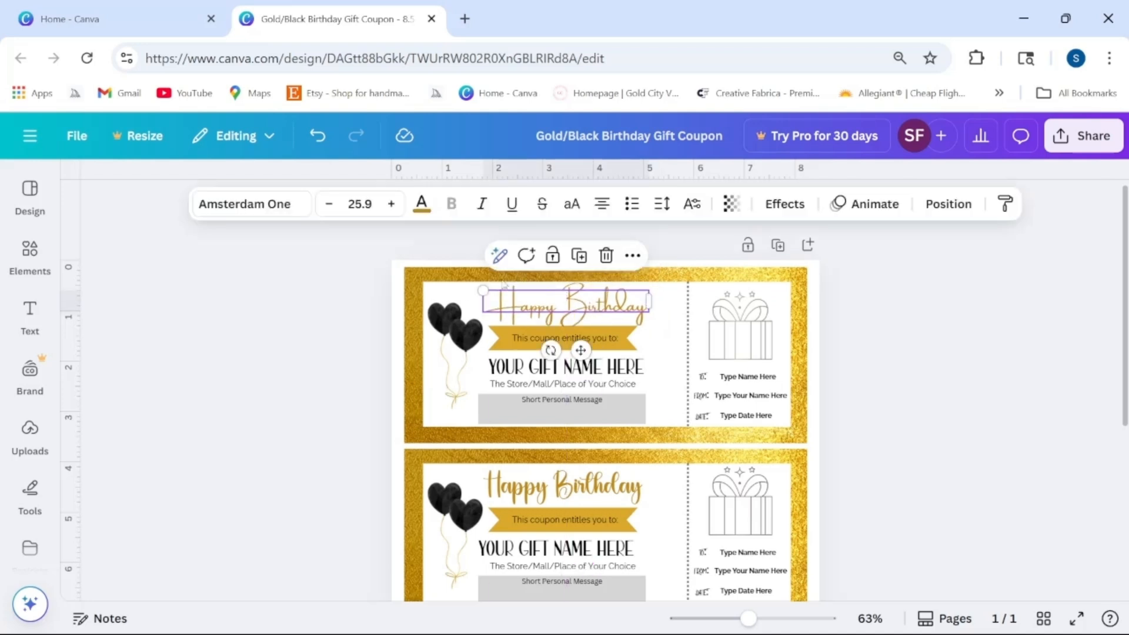
{"action": "left_click_drag", "start_coordinate": [484, 290], "coordinate": [491, 292]}
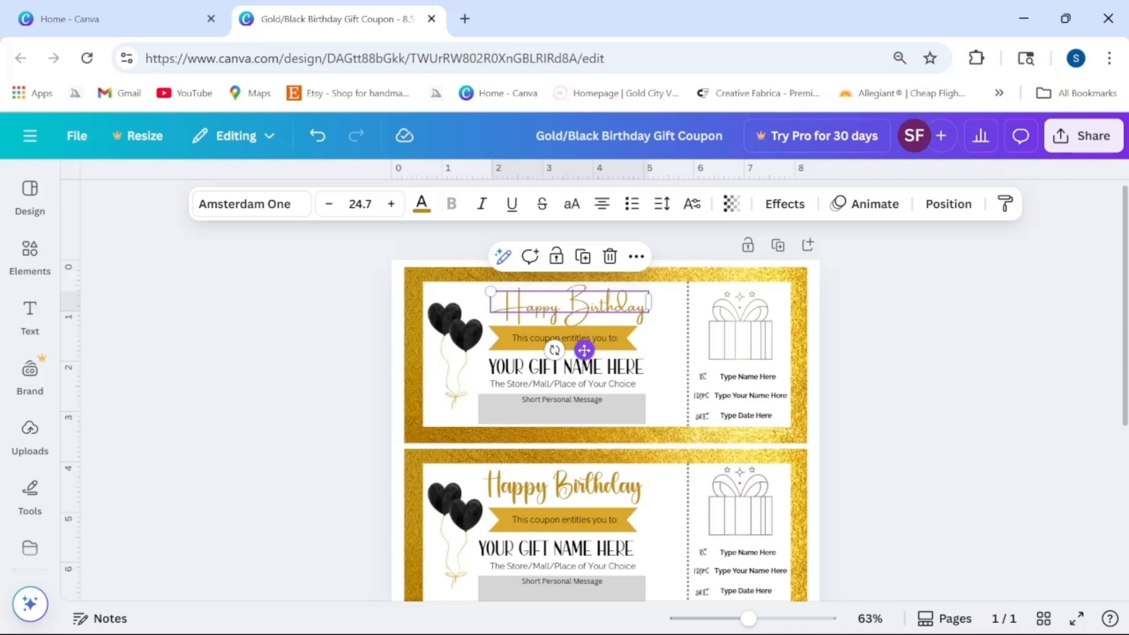
{"action": "left_click_drag", "start_coordinate": [584, 350], "coordinate": [581, 347]}
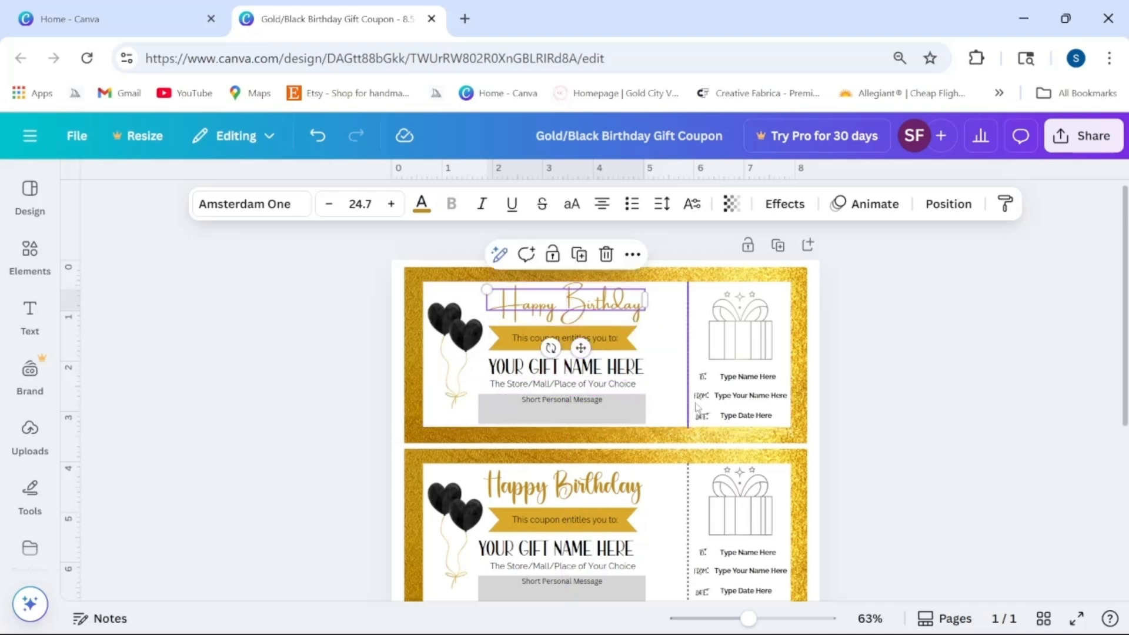
{"action": "left_click", "coordinate": [937, 357]}
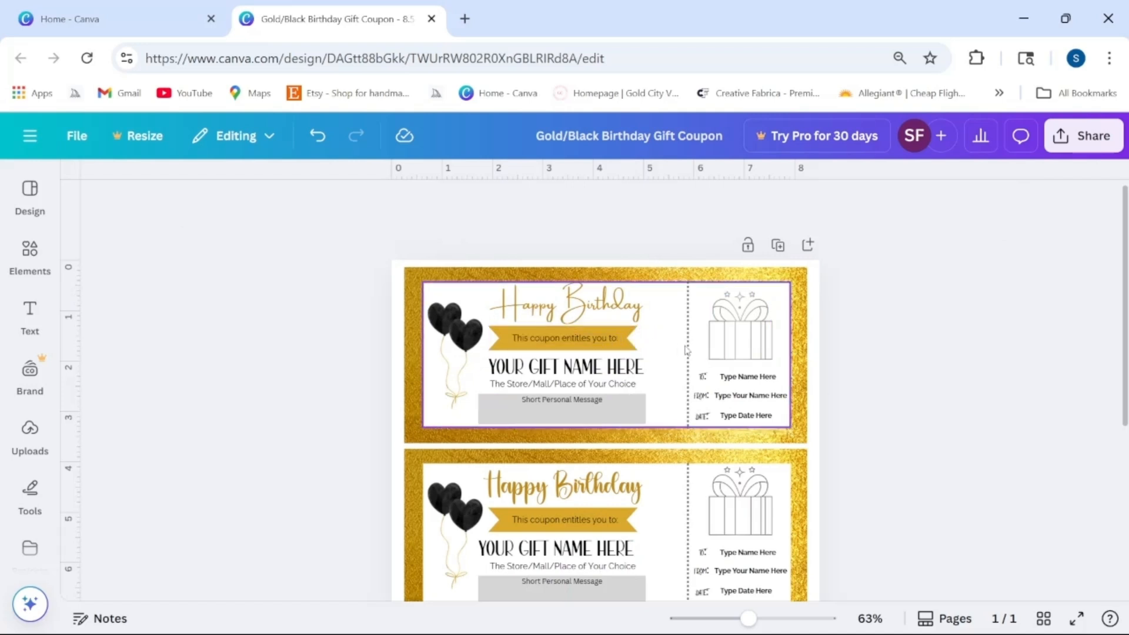
Step: Recolor the gold ribbon banner with Pink from the Default solid colors
{"action": "left_click", "coordinate": [632, 348]}
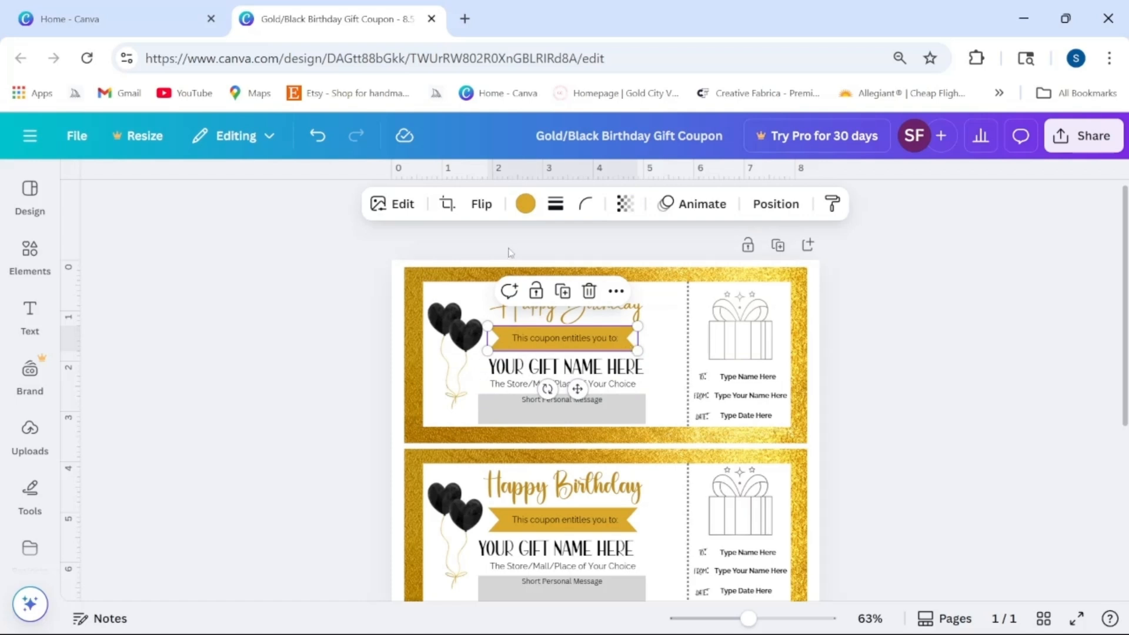
{"action": "left_click", "coordinate": [523, 206]}
{"action": "scroll", "coordinate": [131, 360], "scroll_direction": "down", "scroll_amount": 3}
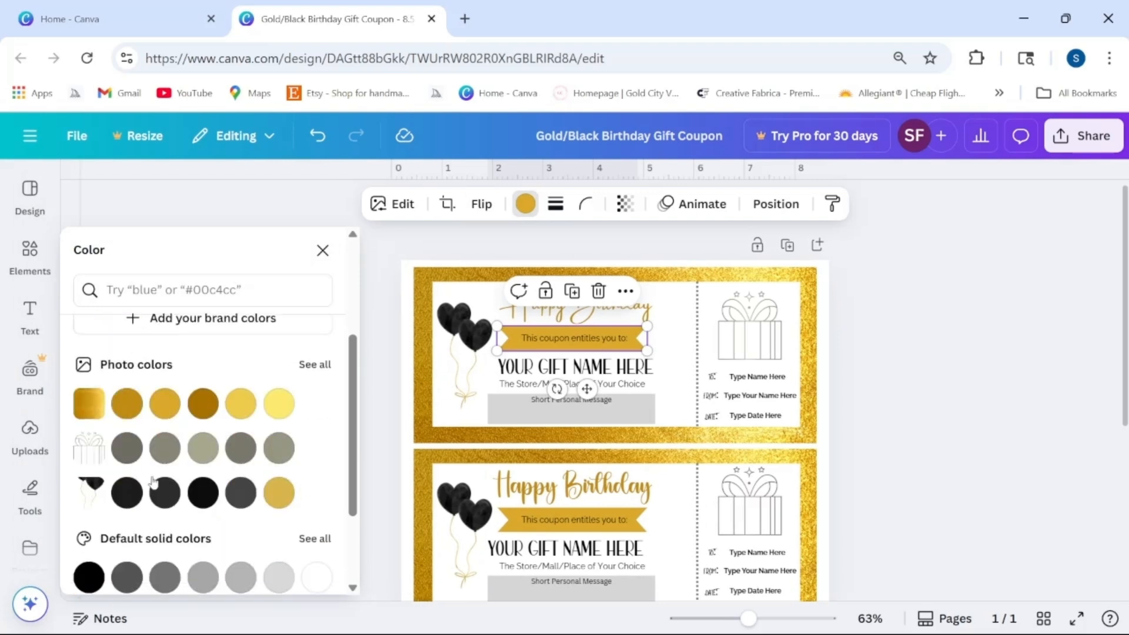
{"action": "scroll", "coordinate": [188, 469], "scroll_direction": "down", "scroll_amount": 3}
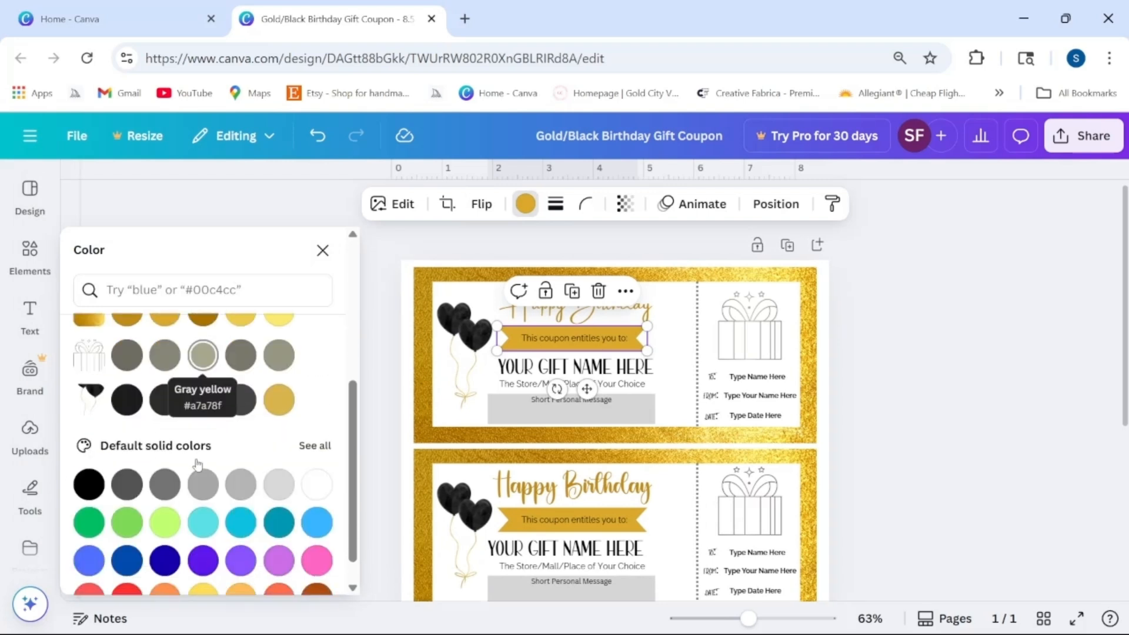
{"action": "left_click", "coordinate": [316, 528]}
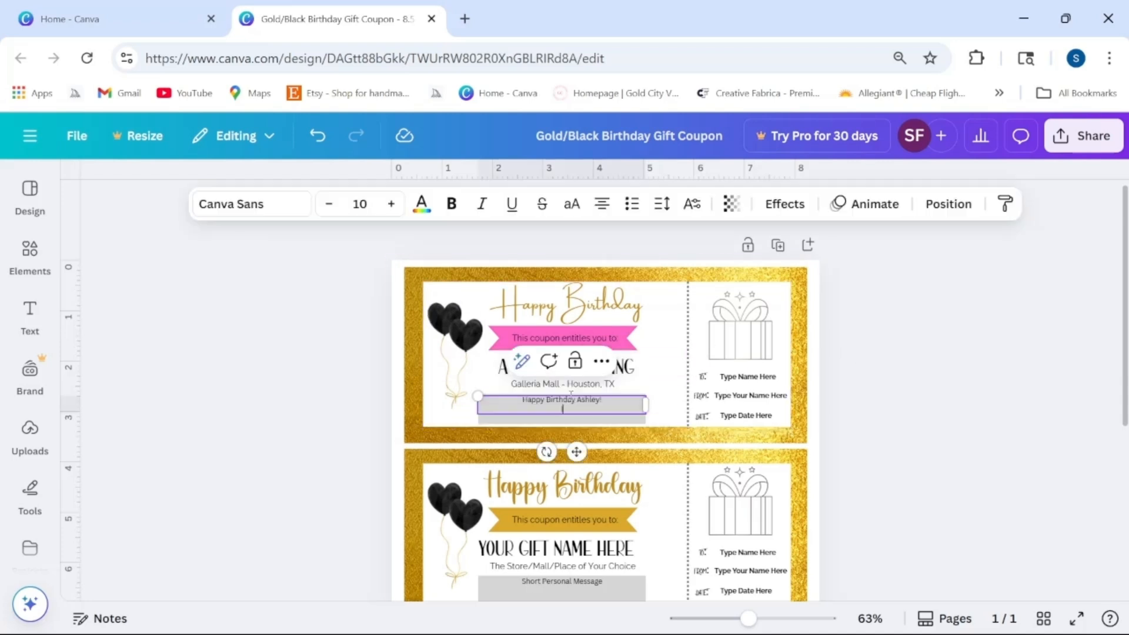
Step: Finish the message with 'You!!!' and add a new sign-off line from the sister
{"action": "type", "text": "You!!!"}
{"action": "key", "text": "Return"}
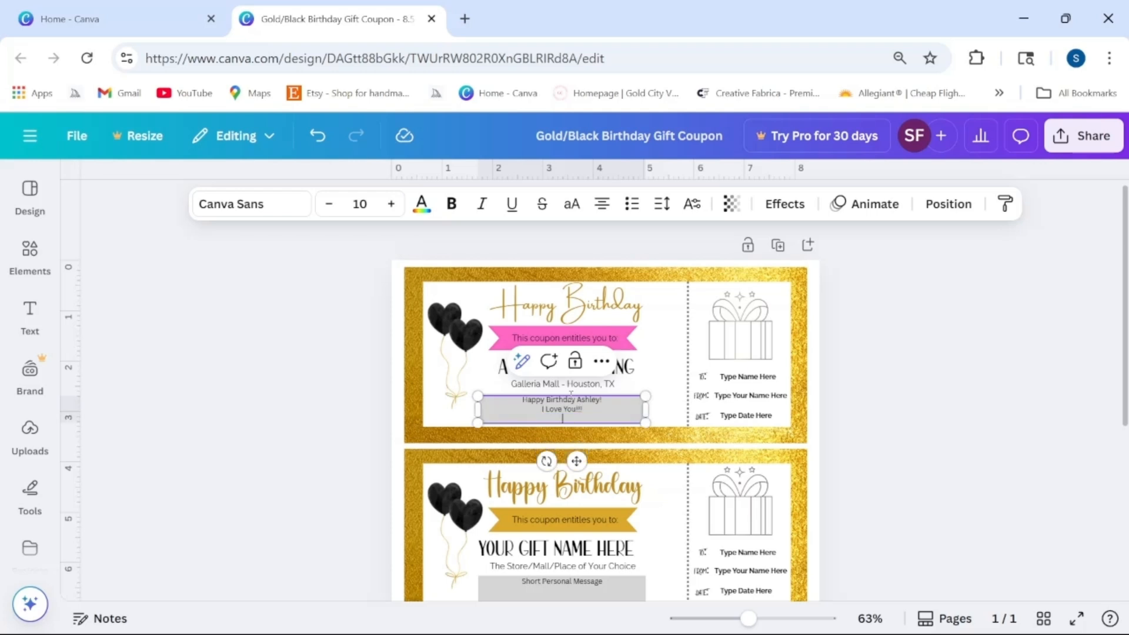
{"action": "type", "text": "Your Sis"}
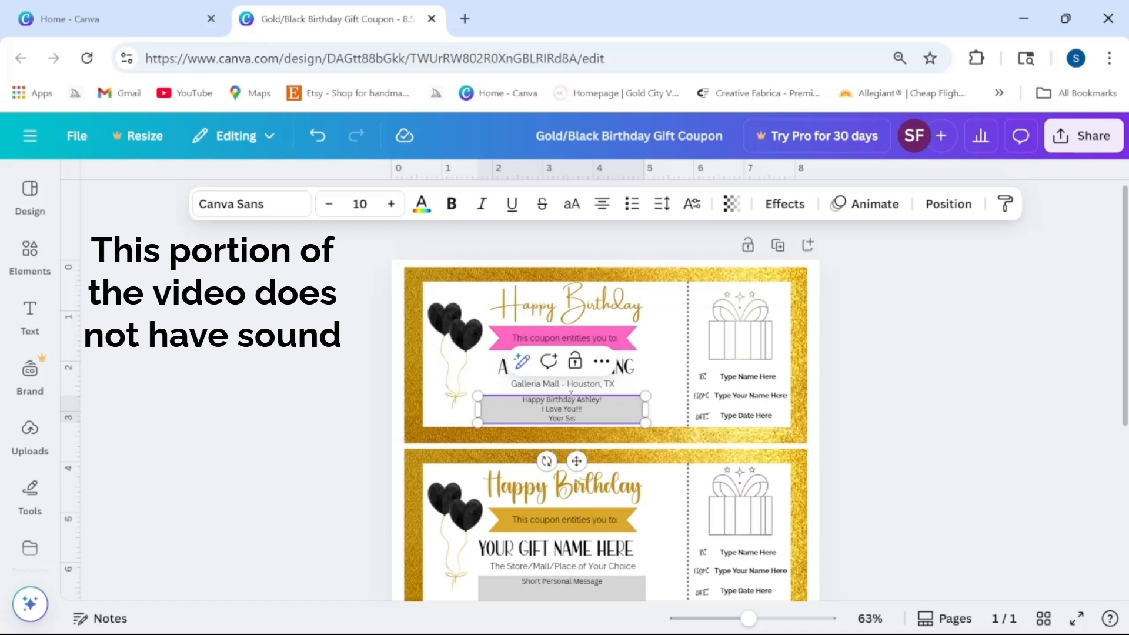
{"action": "type", "text": " -"}
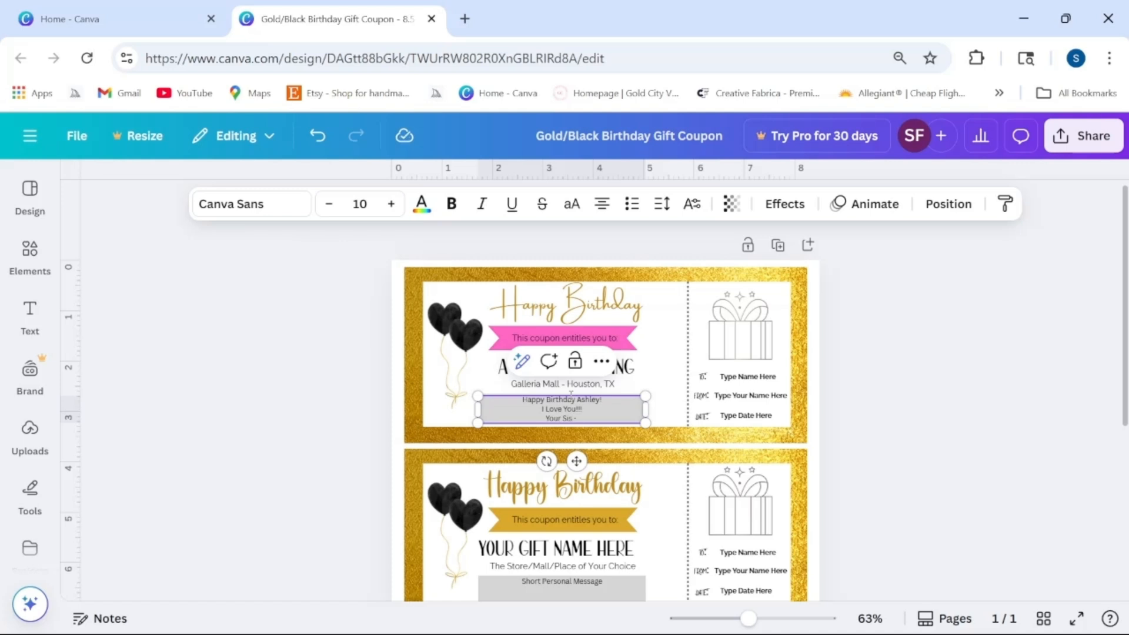
{"action": "type", "text": " Amaya"}
{"action": "left_click", "coordinate": [755, 375]}
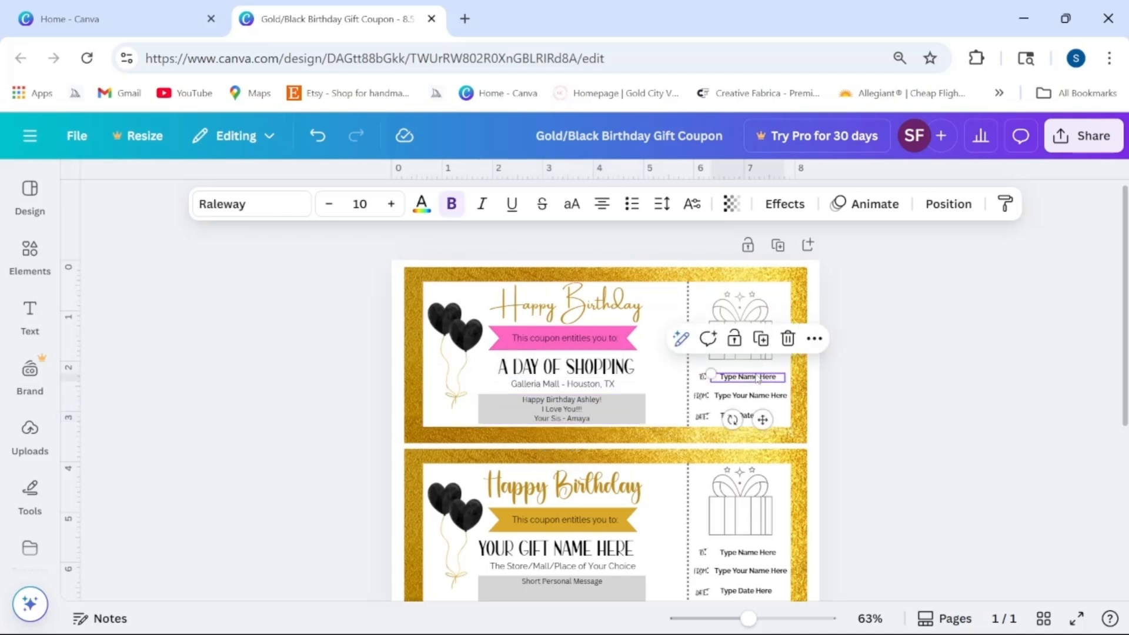
Step: Replace the To and From placeholders with the recipient's and sender's names, and set the date to November 12, 2025
{"action": "double_click", "coordinate": [755, 375]}
{"action": "triple_click", "coordinate": [757, 376]}
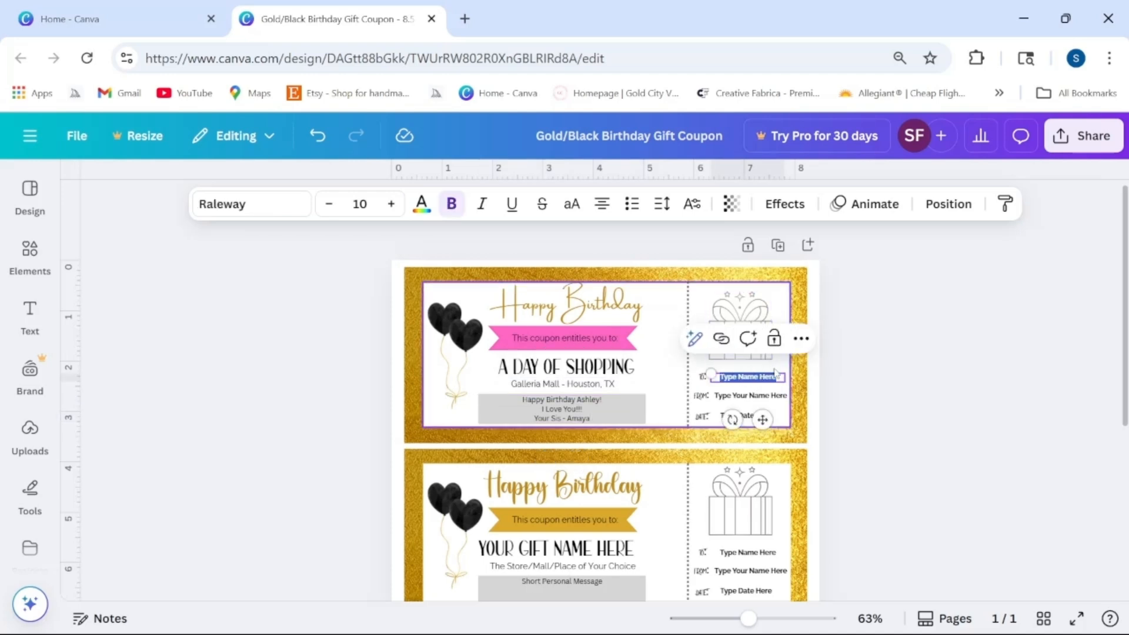
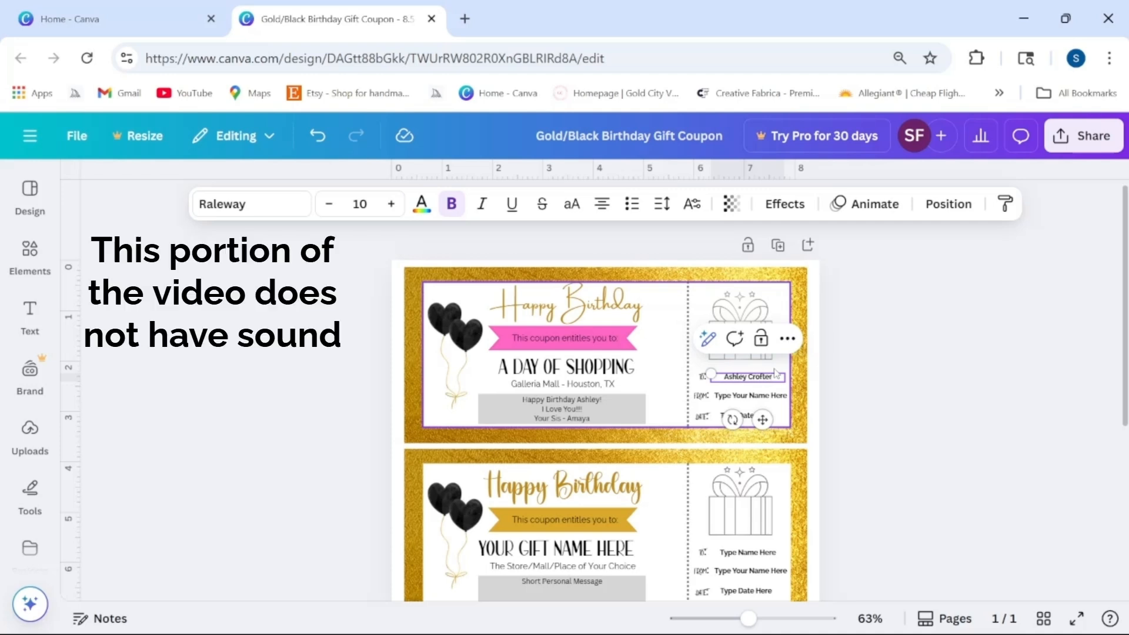
{"action": "double_click", "coordinate": [757, 396]}
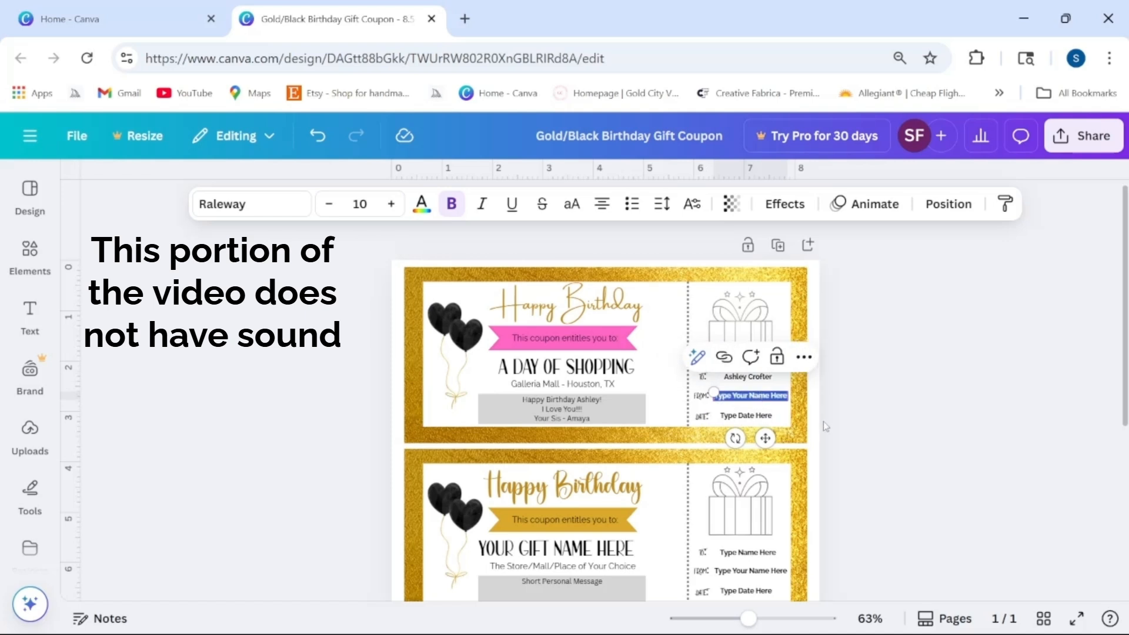
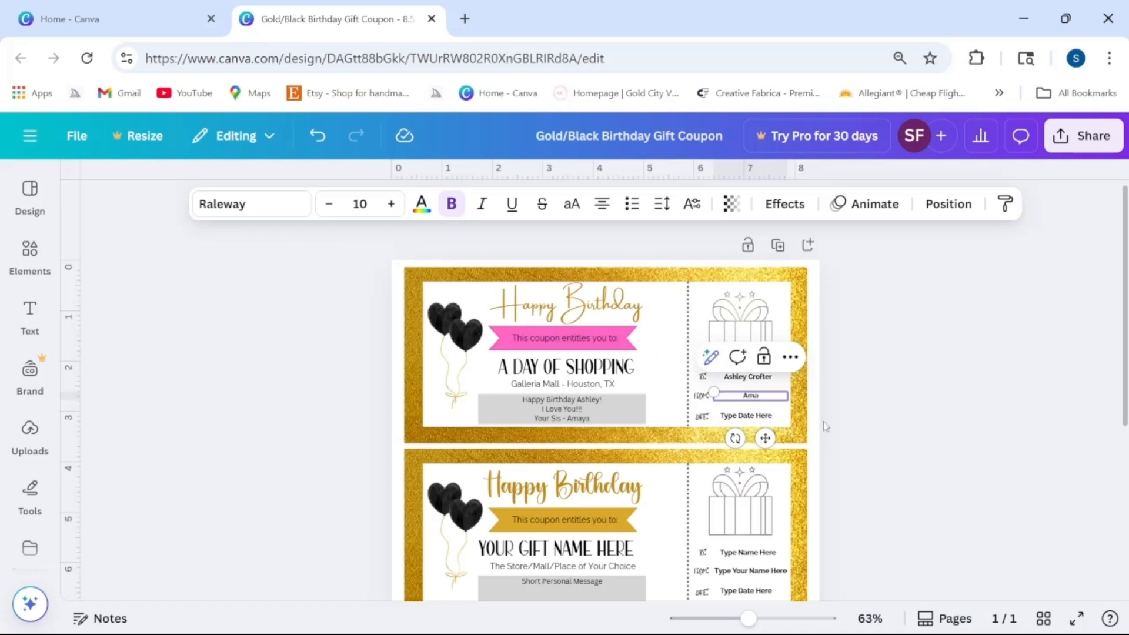
{"action": "left_click", "coordinate": [726, 416]}
{"action": "double_click", "coordinate": [749, 417]}
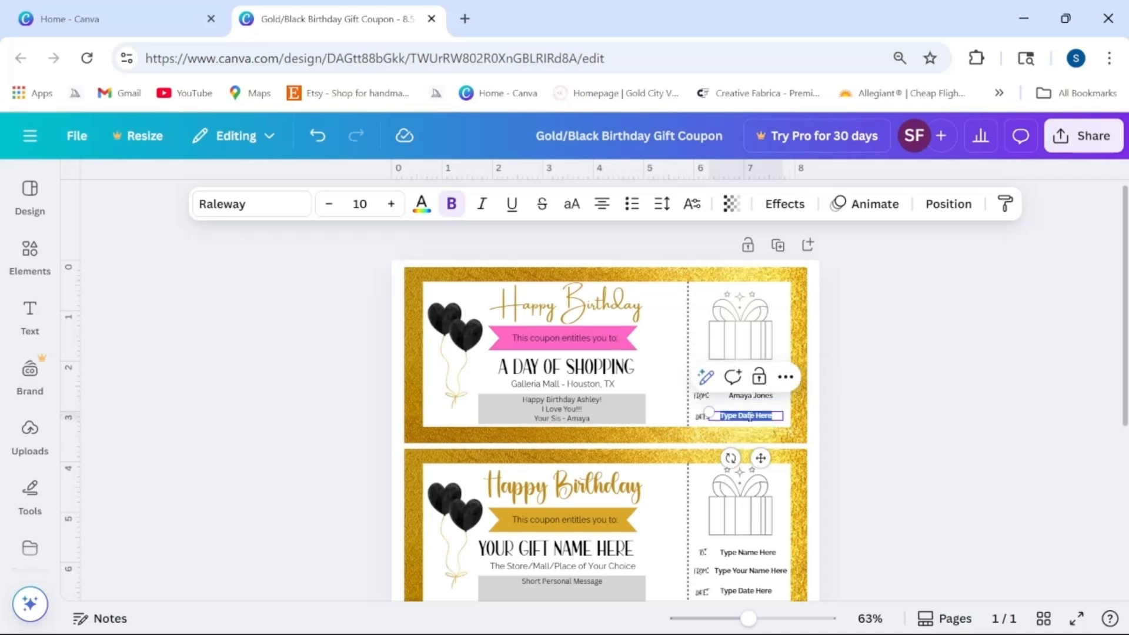
{"action": "type", "text": "November 12, 2"}
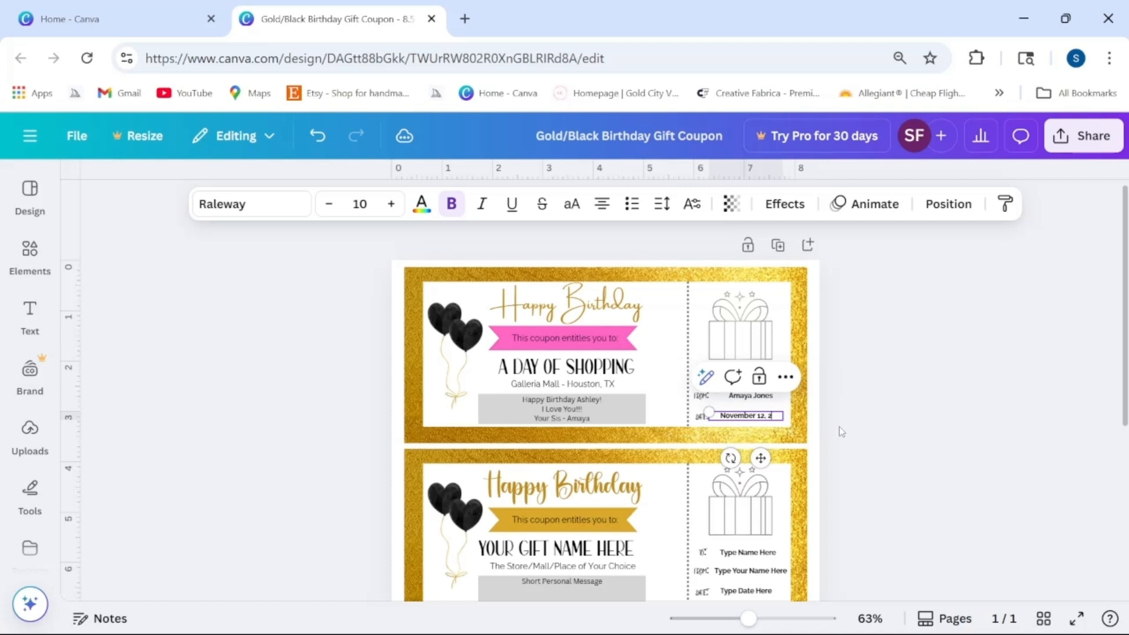
{"action": "type", "text": "025"}
{"action": "left_click", "coordinate": [840, 432]}
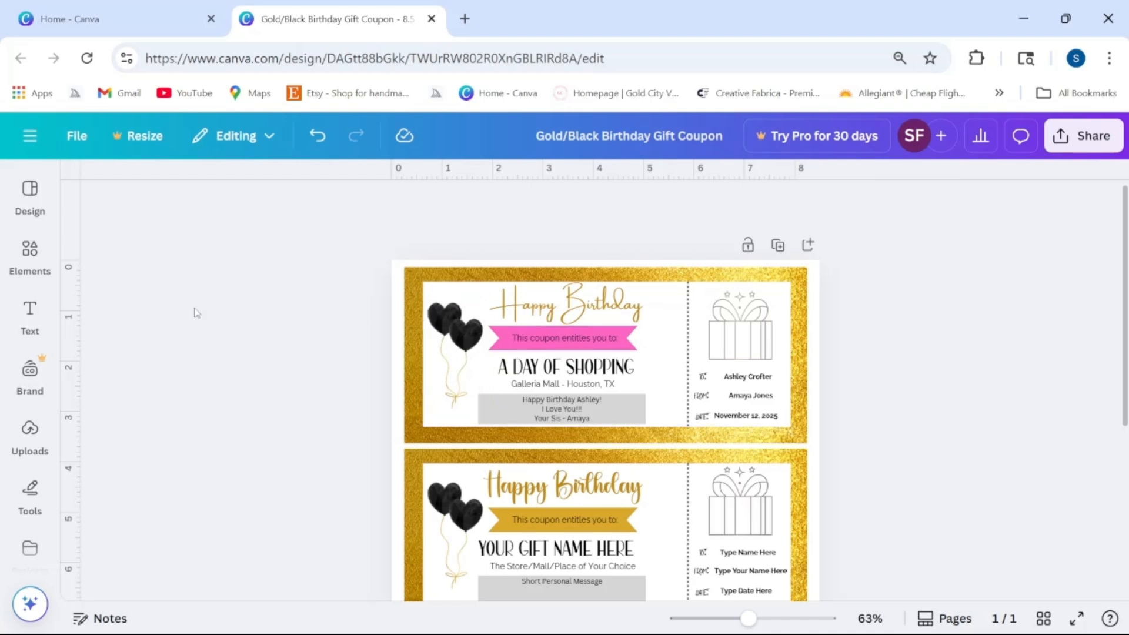
{"action": "left_click", "coordinate": [30, 250]}
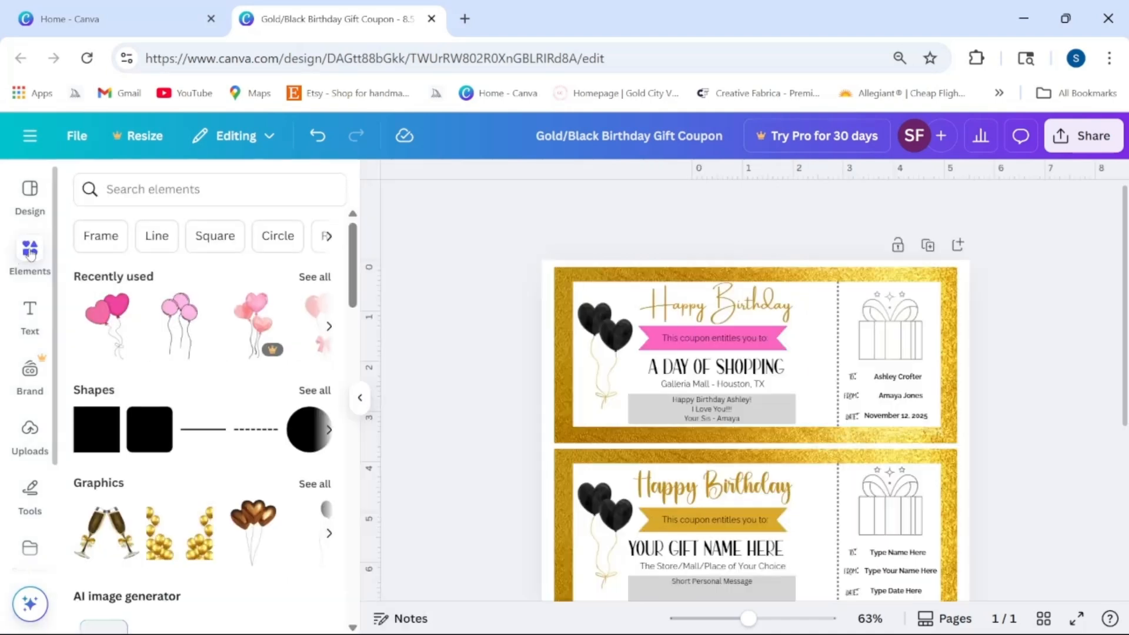
Step: Search Elements for 'balloons' and browse the full Graphics results
{"action": "left_click", "coordinate": [140, 188]}
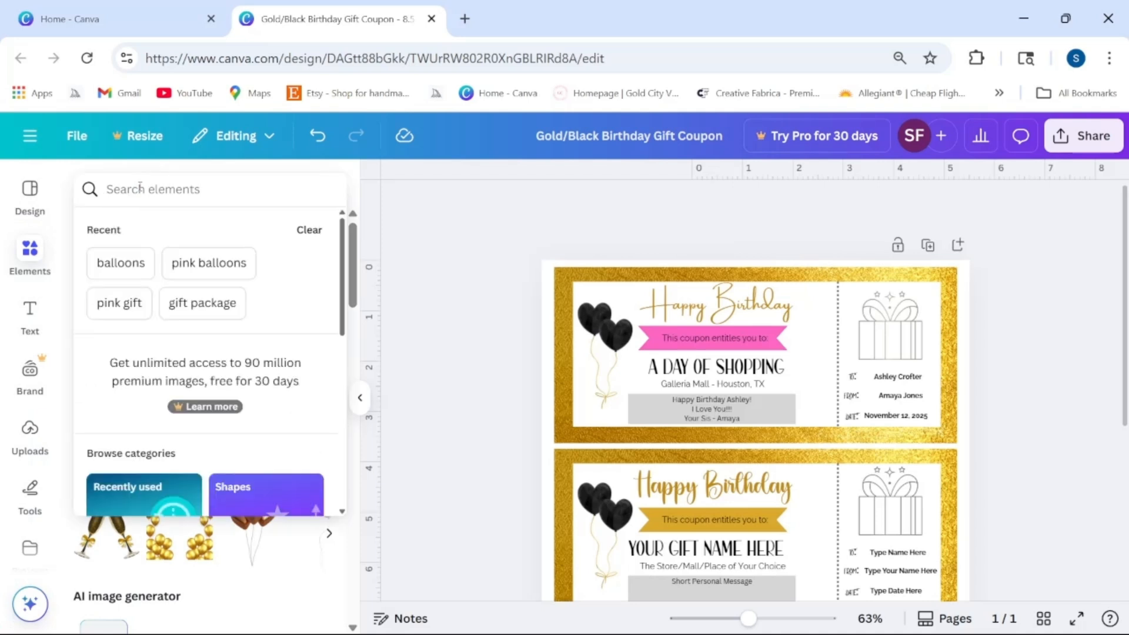
{"action": "type", "text": "bal"}
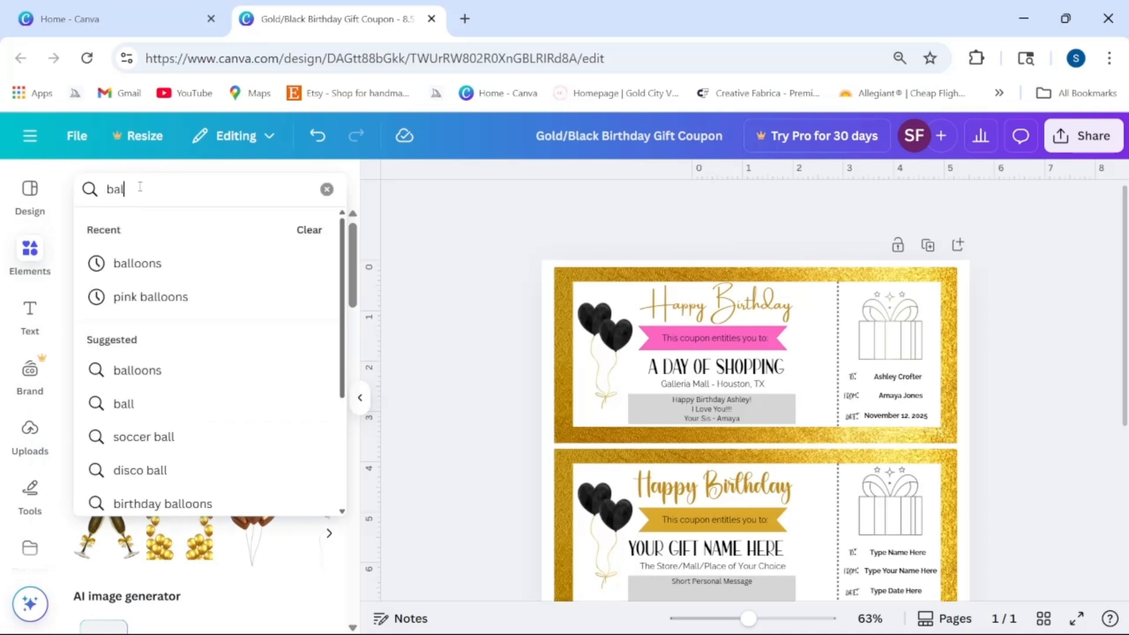
{"action": "type", "text": "loon"}
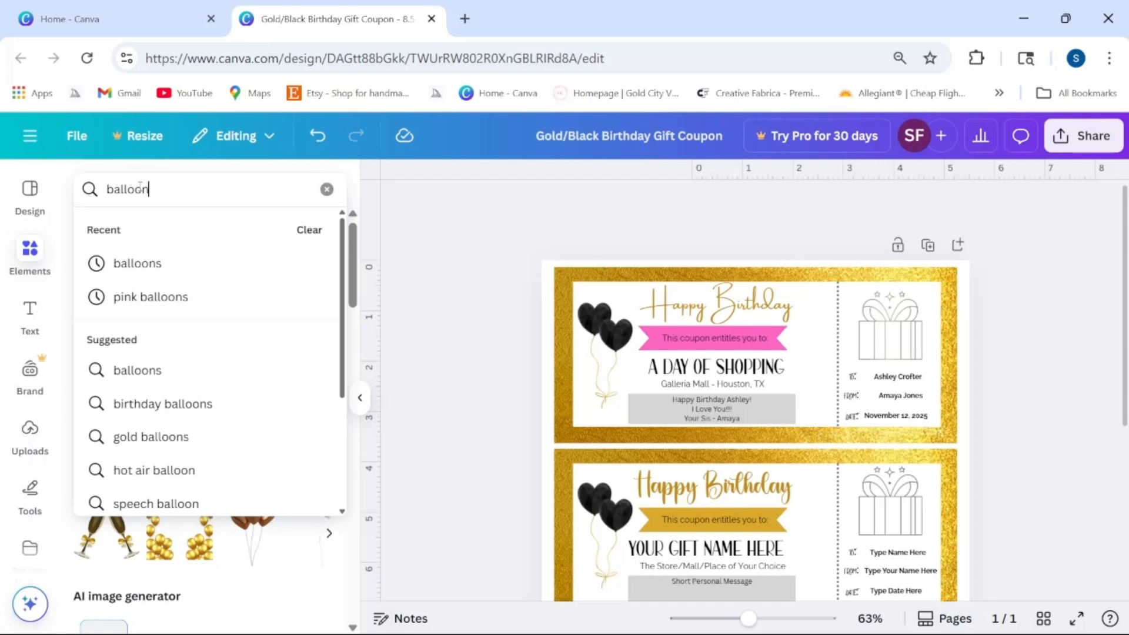
{"action": "type", "text": "s"}
{"action": "key", "text": "Return"}
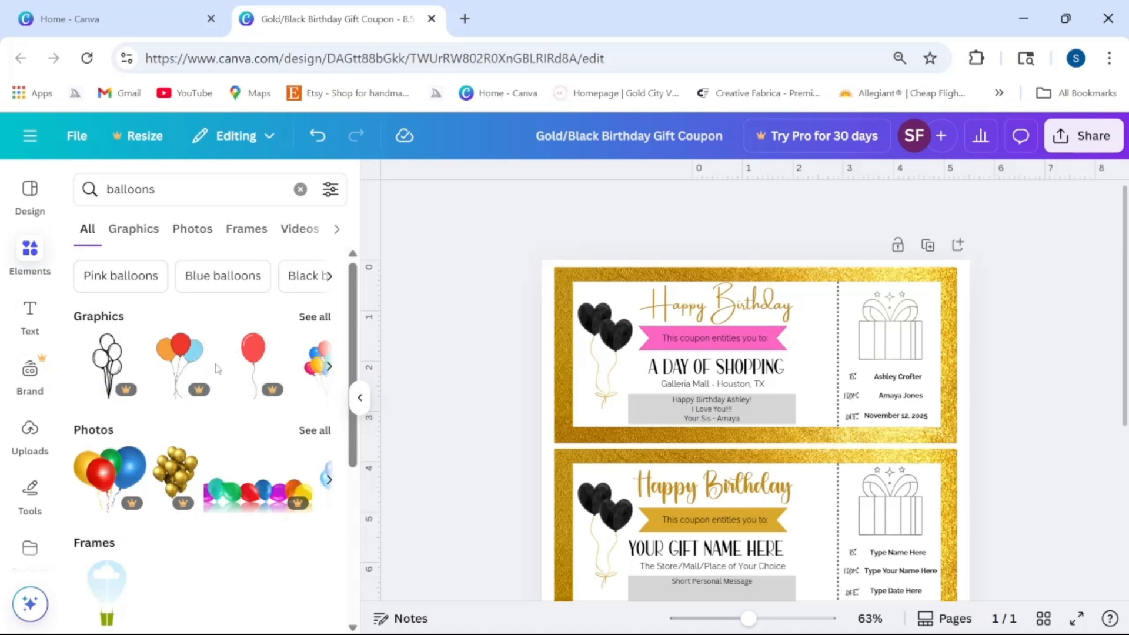
{"action": "left_click", "coordinate": [315, 317]}
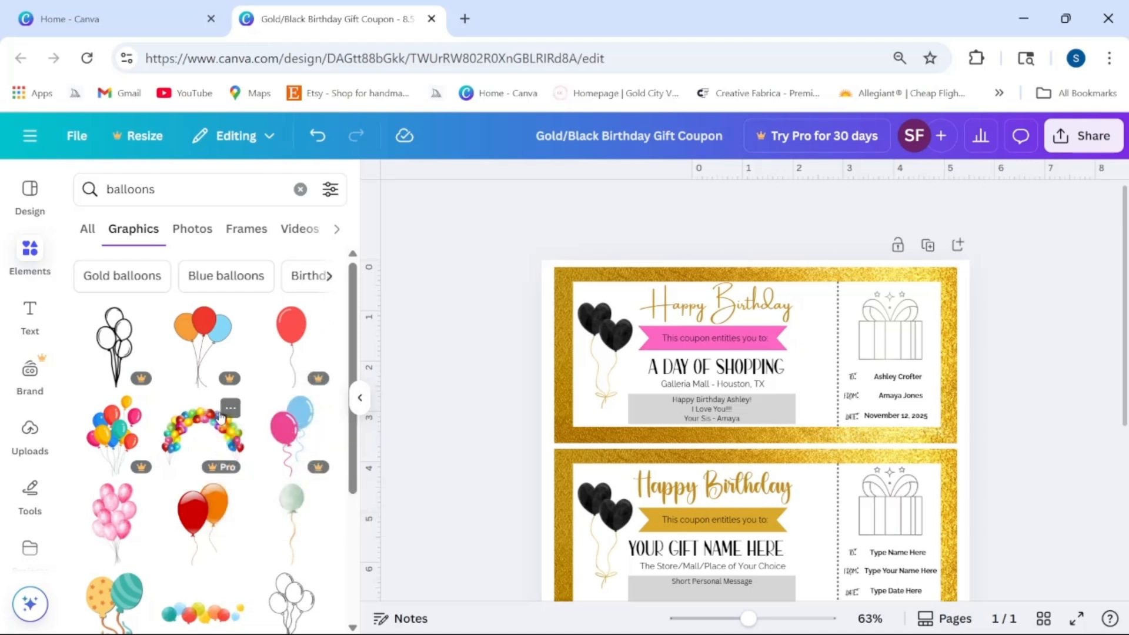
{"action": "scroll", "coordinate": [224, 407], "scroll_direction": "down", "scroll_amount": 2}
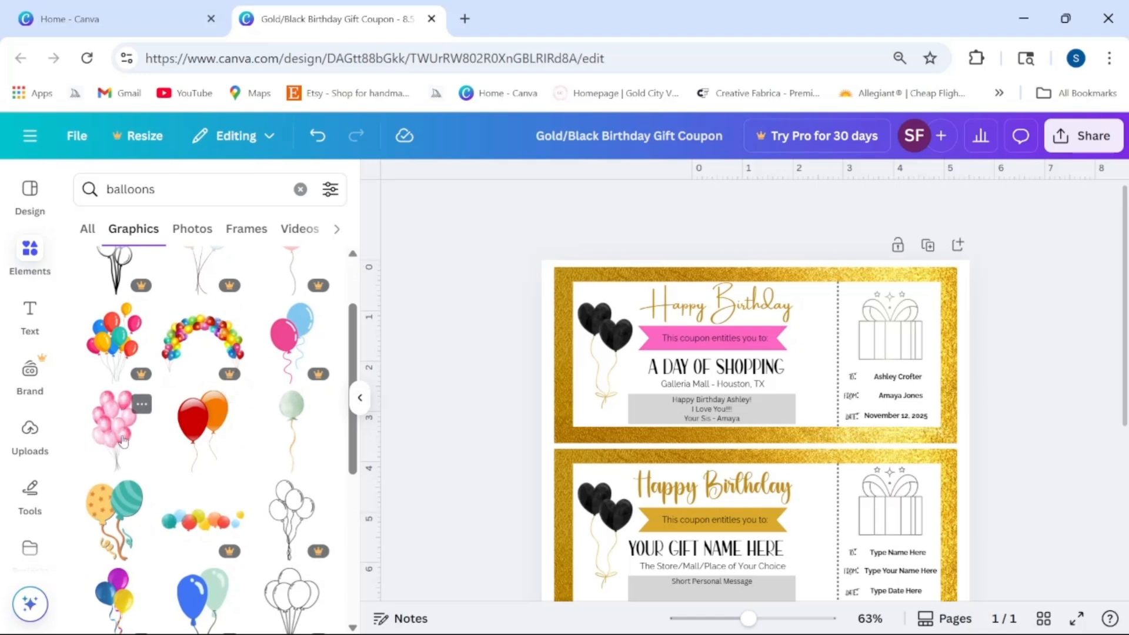
{"action": "scroll", "coordinate": [140, 449], "scroll_direction": "down", "scroll_amount": 5}
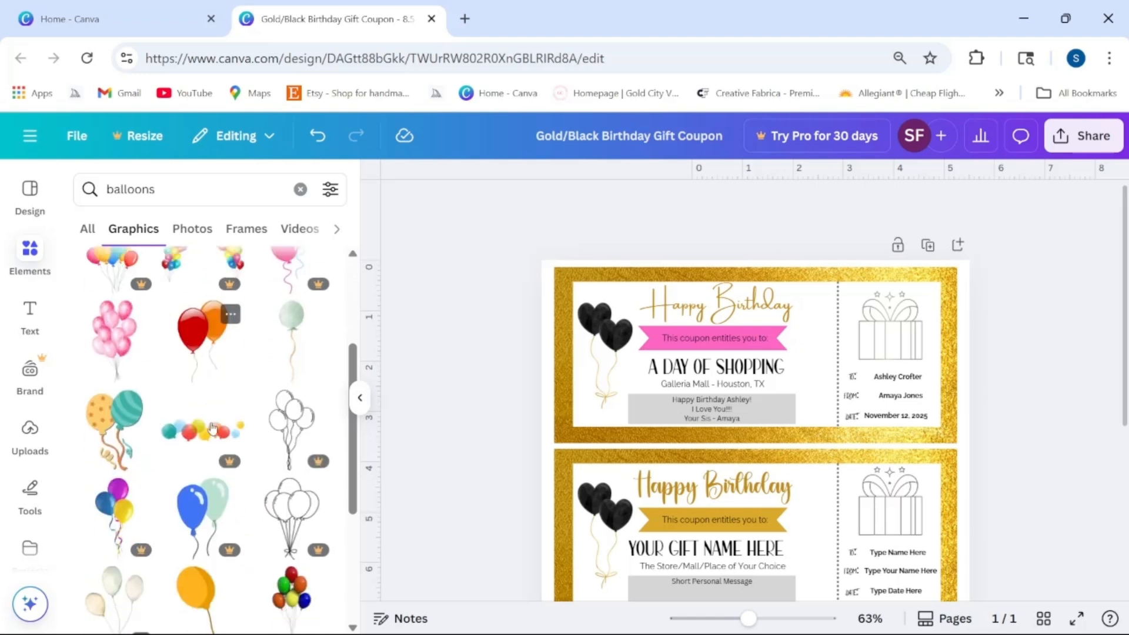
{"action": "scroll", "coordinate": [214, 424], "scroll_direction": "down", "scroll_amount": 4}
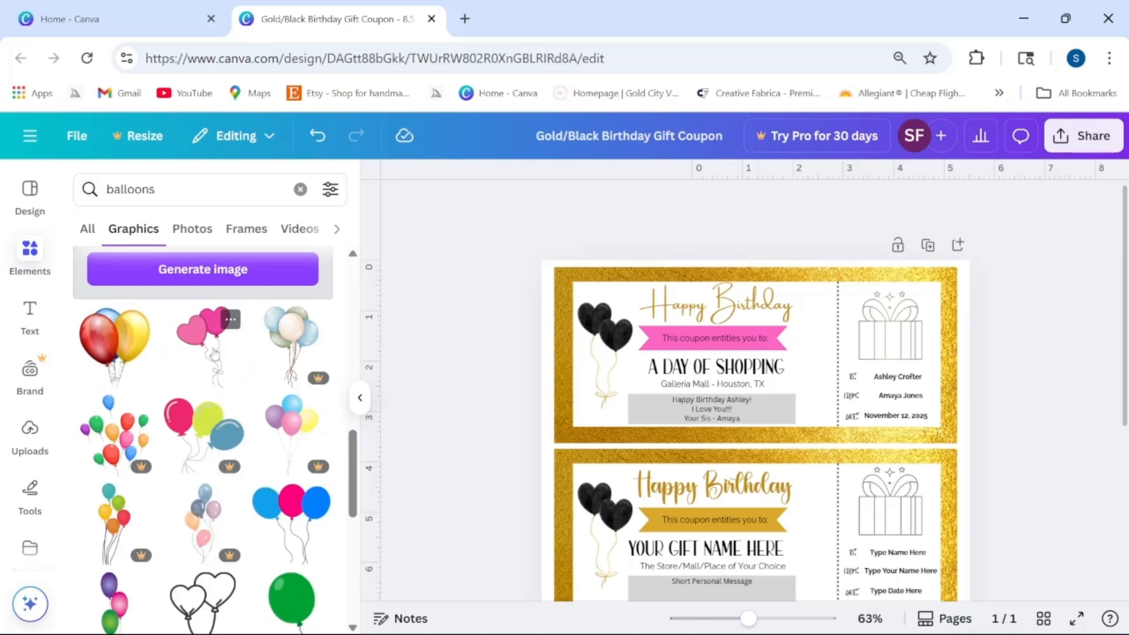
Step: Swap the black balloons for the pink heart balloons graphic, shrunk into the top-left corner
{"action": "left_click", "coordinate": [612, 344]}
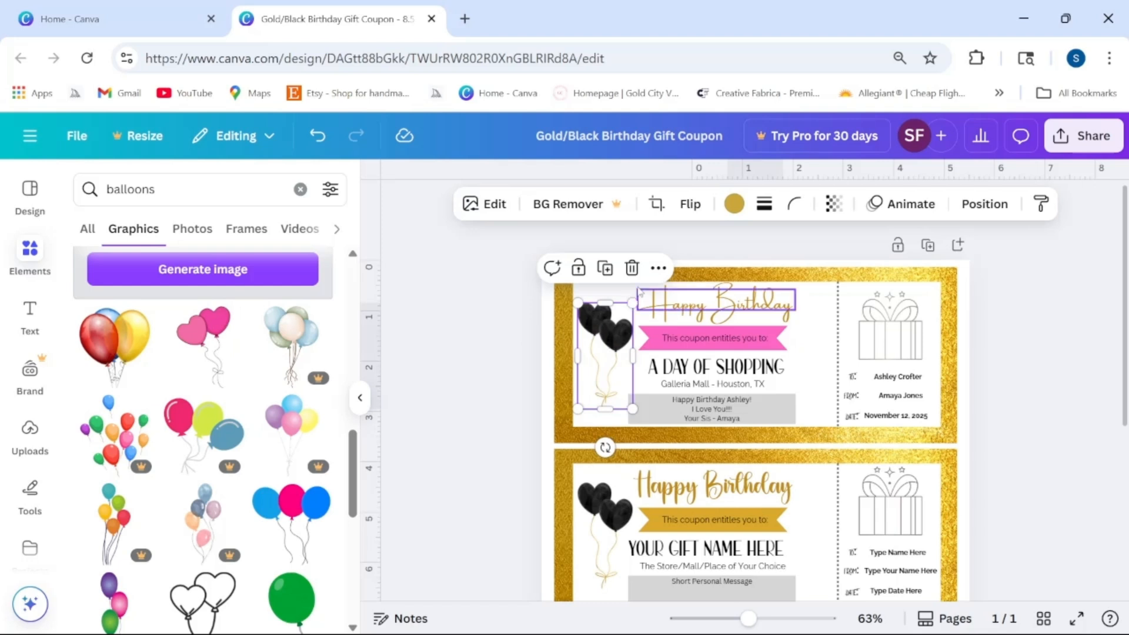
{"action": "left_click", "coordinate": [632, 268]}
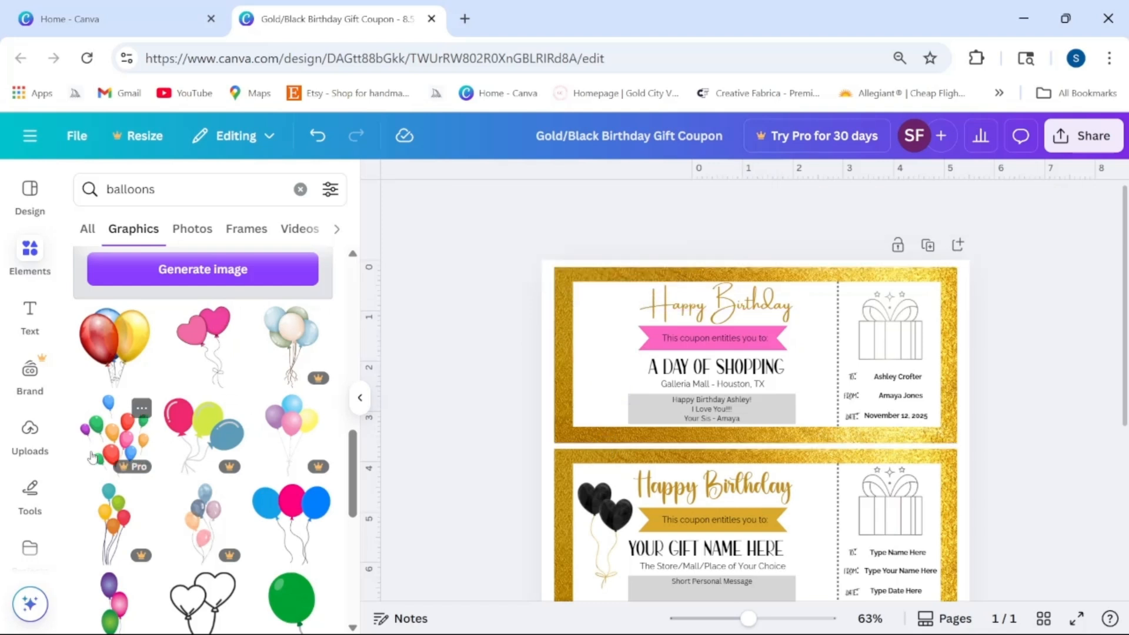
{"action": "left_click", "coordinate": [210, 345]}
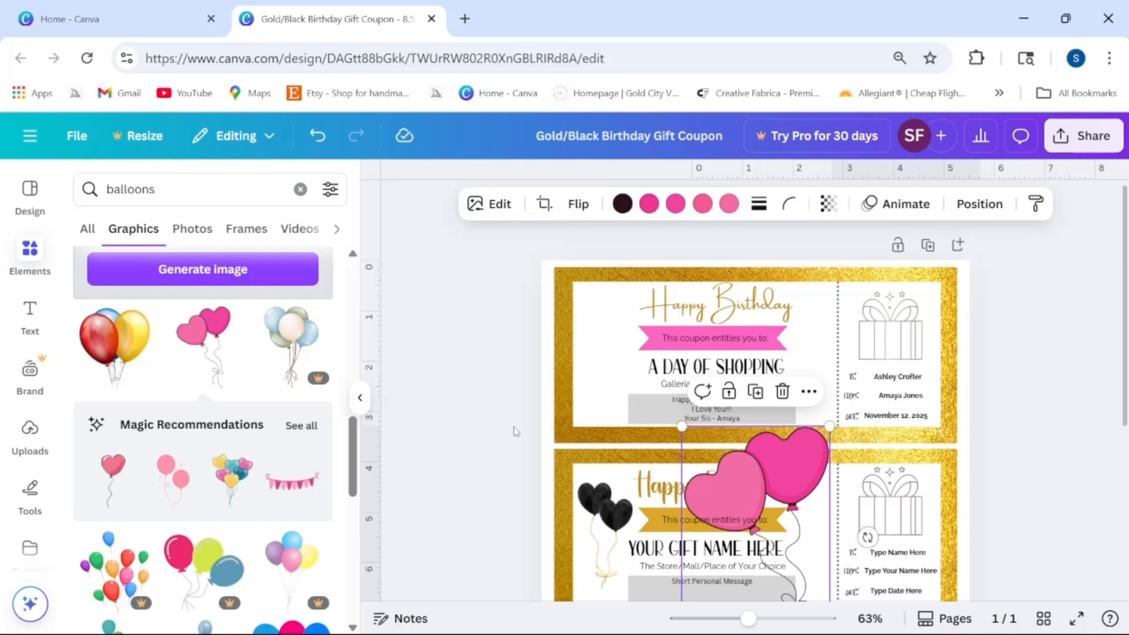
{"action": "left_click_drag", "start_coordinate": [745, 488], "coordinate": [636, 339]}
{"action": "left_click_drag", "start_coordinate": [574, 274], "coordinate": [627, 374]}
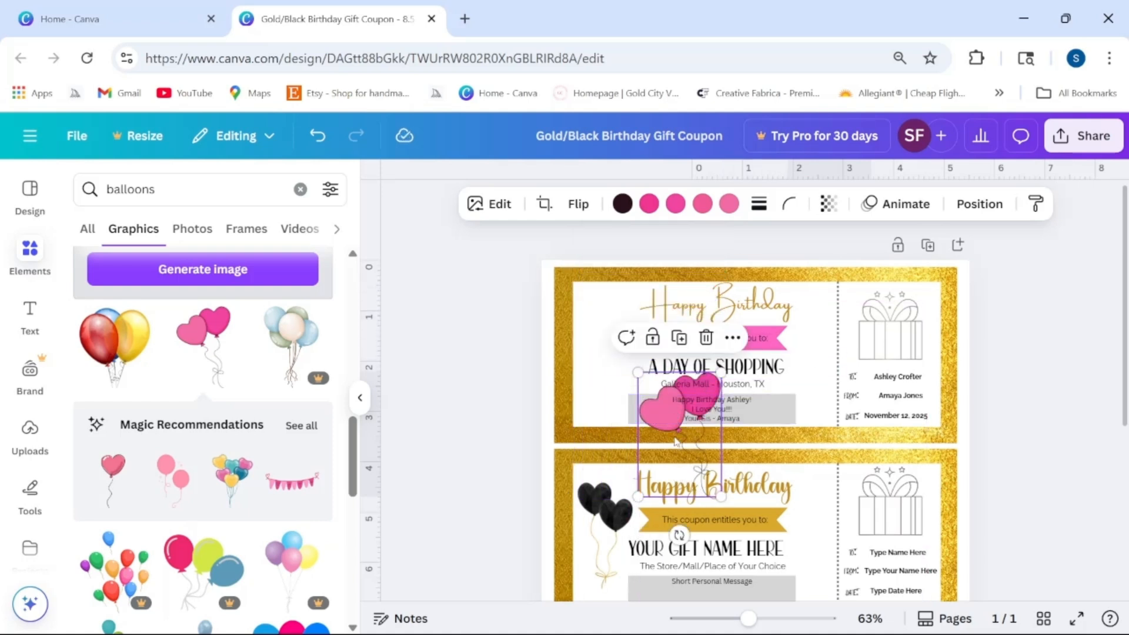
{"action": "left_click_drag", "start_coordinate": [676, 441], "coordinate": [603, 359]}
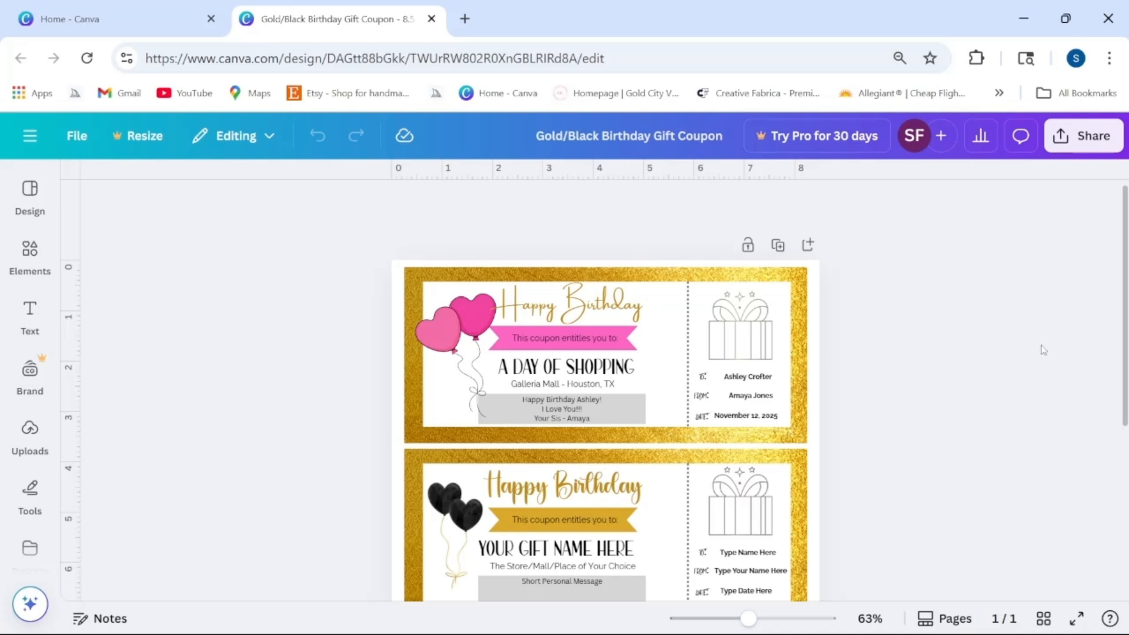
{"action": "left_click", "coordinate": [731, 351]}
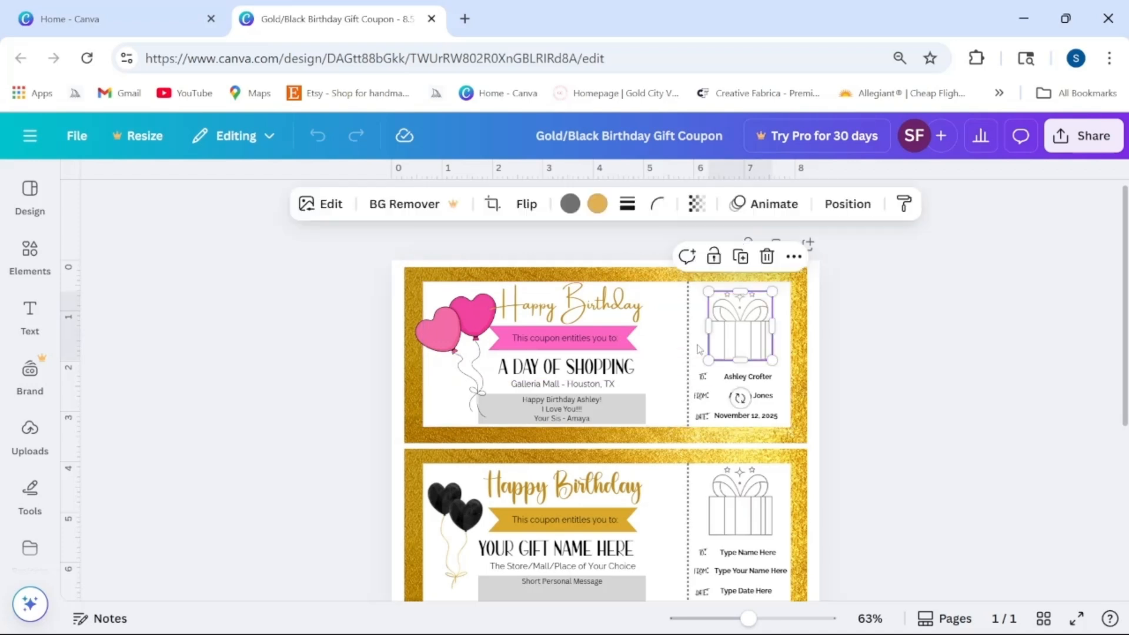
Step: Search Elements for 'gift present' and browse the Graphics results
{"action": "left_click", "coordinate": [34, 254]}
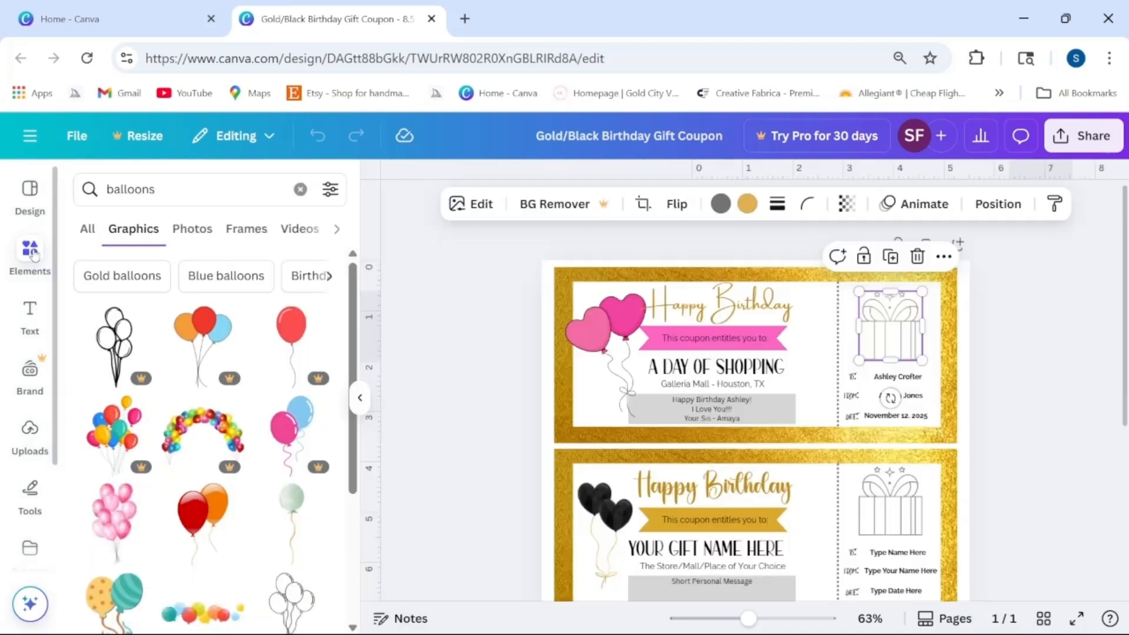
{"action": "left_click", "coordinate": [161, 193]}
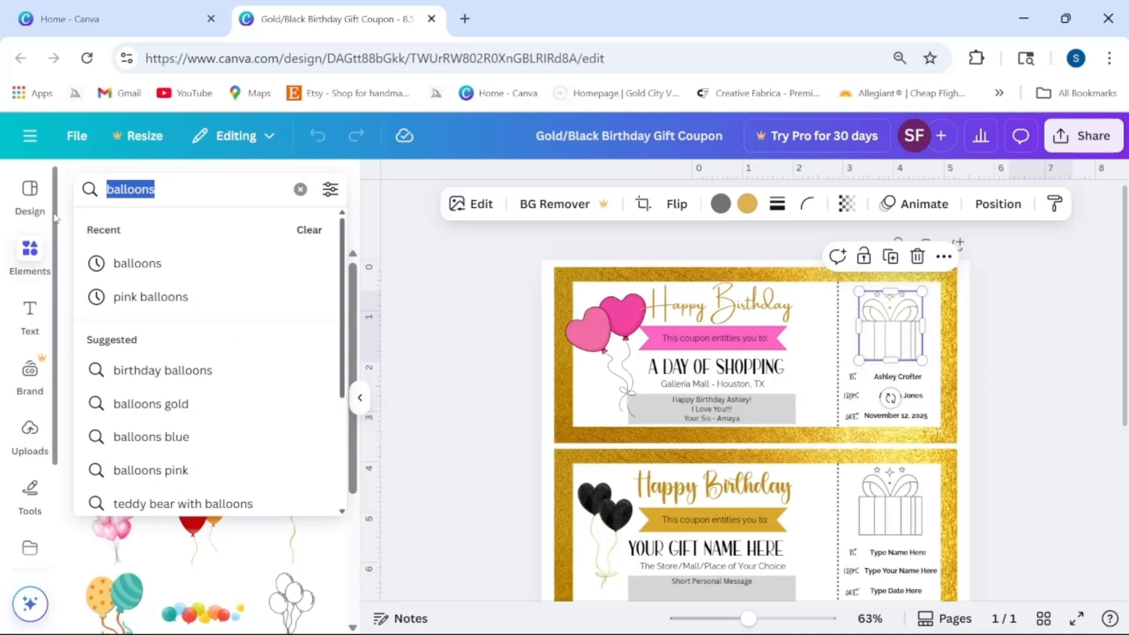
{"action": "type", "text": "gift pr"}
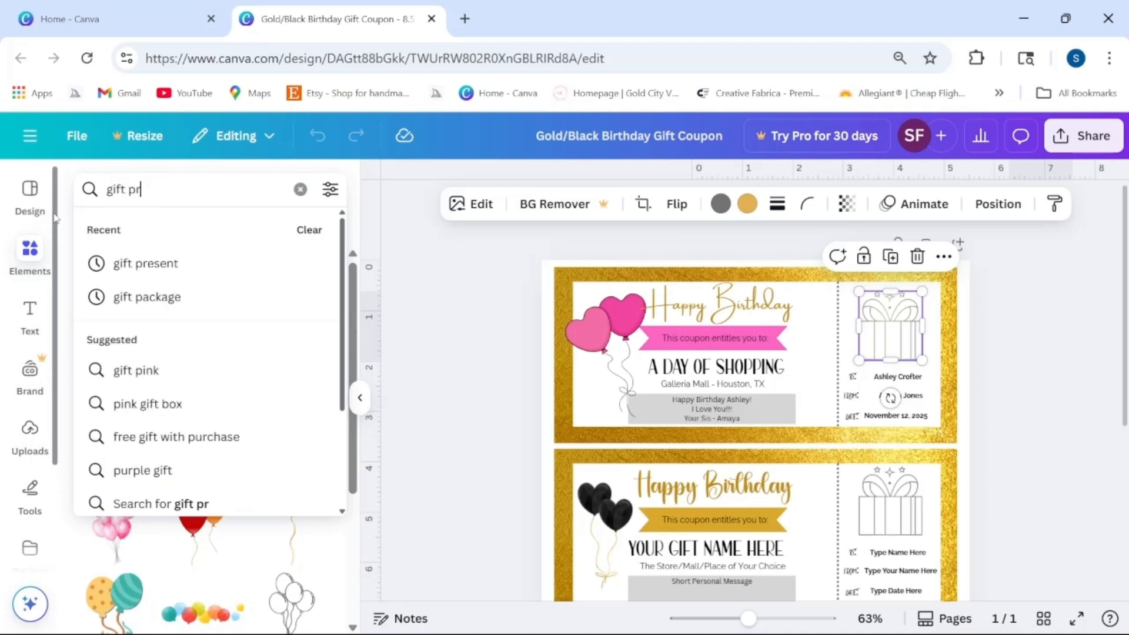
{"action": "type", "text": "esent"}
{"action": "key", "text": "Return"}
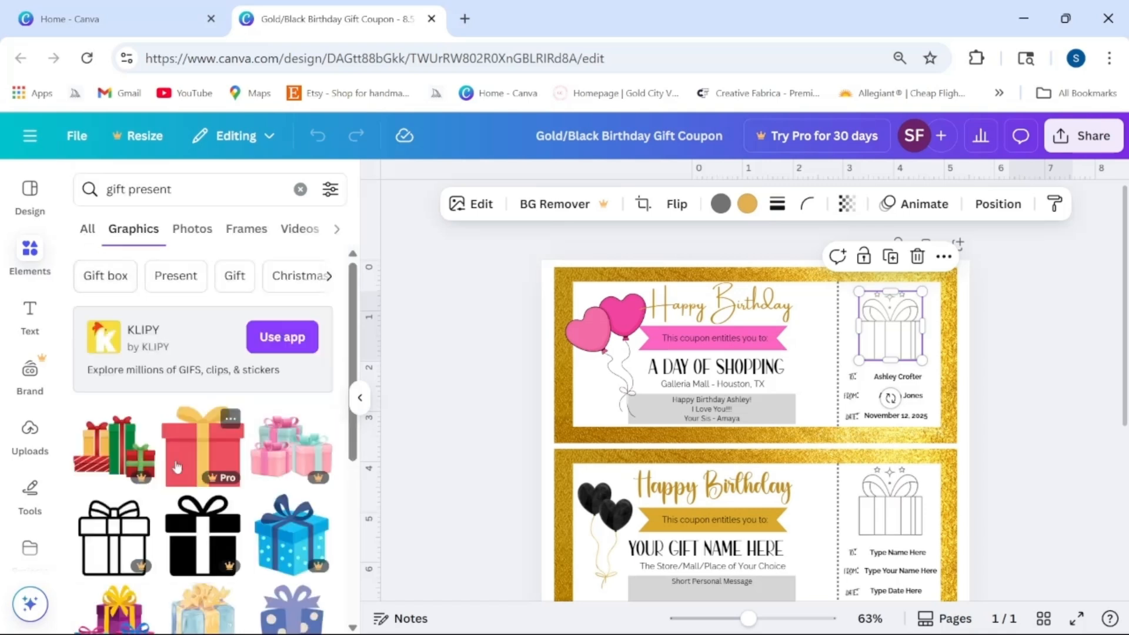
{"action": "scroll", "coordinate": [211, 423], "scroll_direction": "down", "scroll_amount": 3}
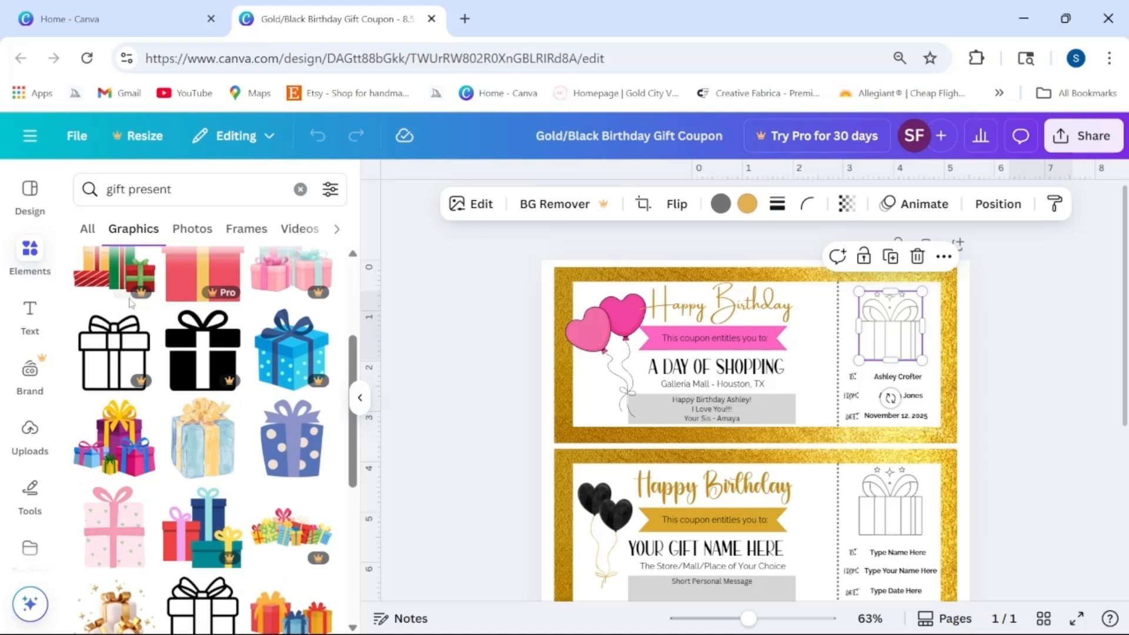
{"action": "mouse_move", "coordinate": [143, 297]}
{"action": "scroll", "coordinate": [299, 406], "scroll_direction": "down", "scroll_amount": 2}
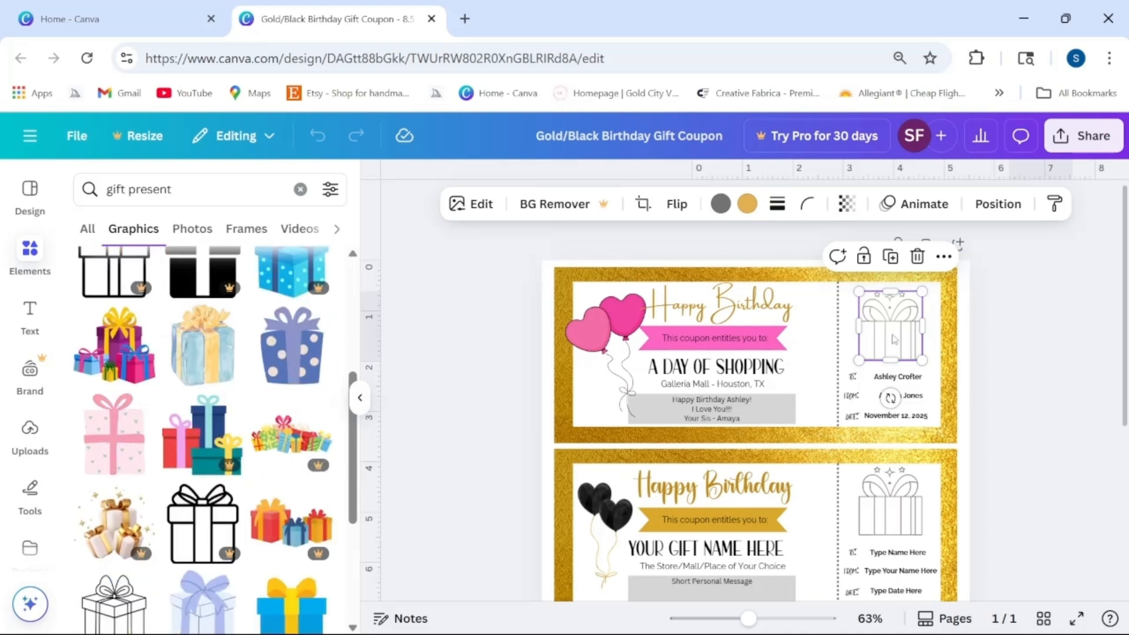
Step: Replace the gift outline with a small pink gift box on the coupon's right stub
{"action": "left_click", "coordinate": [917, 257]}
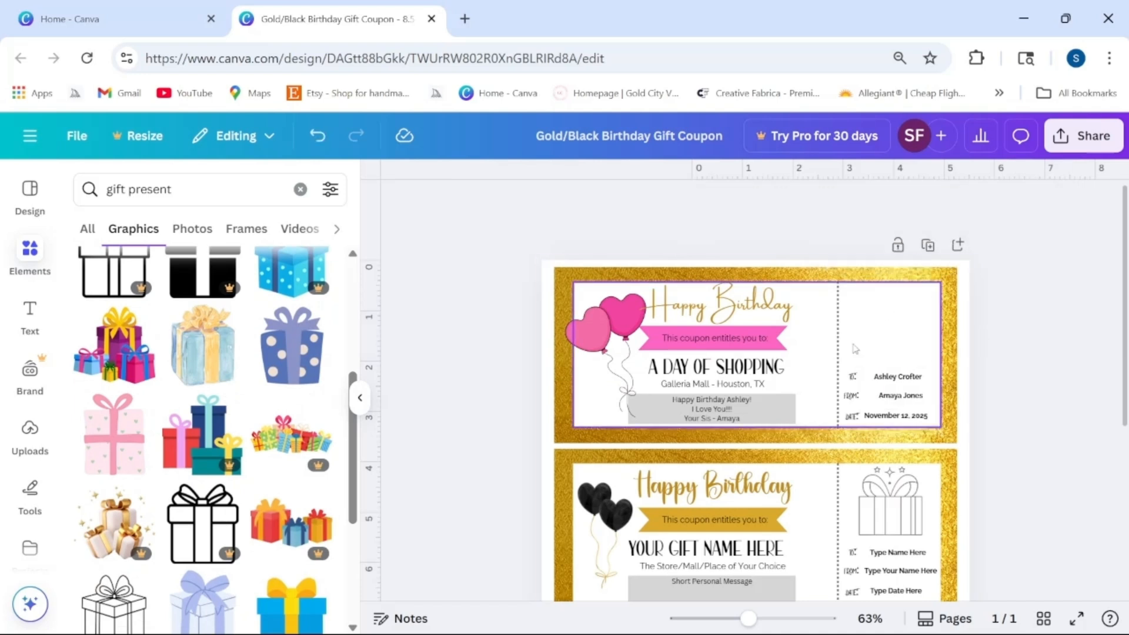
{"action": "left_click_drag", "start_coordinate": [115, 447], "coordinate": [749, 447]}
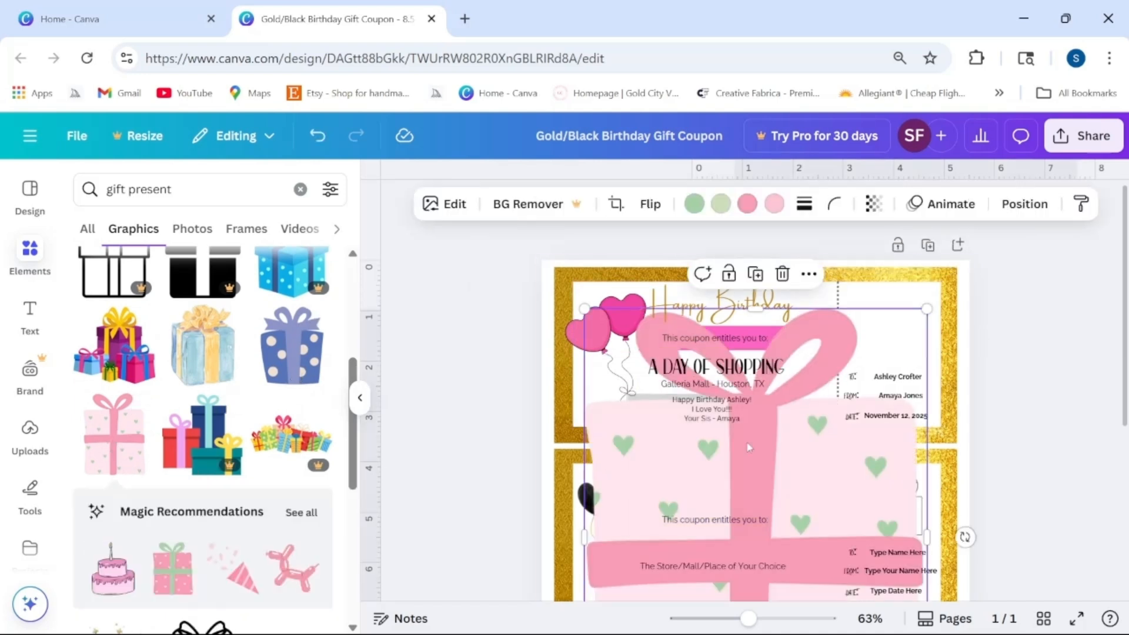
{"action": "left_click_drag", "start_coordinate": [584, 308], "coordinate": [719, 522]}
{"action": "left_click_drag", "start_coordinate": [818, 574], "coordinate": [906, 355]}
{"action": "left_click_drag", "start_coordinate": [811, 276], "coordinate": [893, 317]}
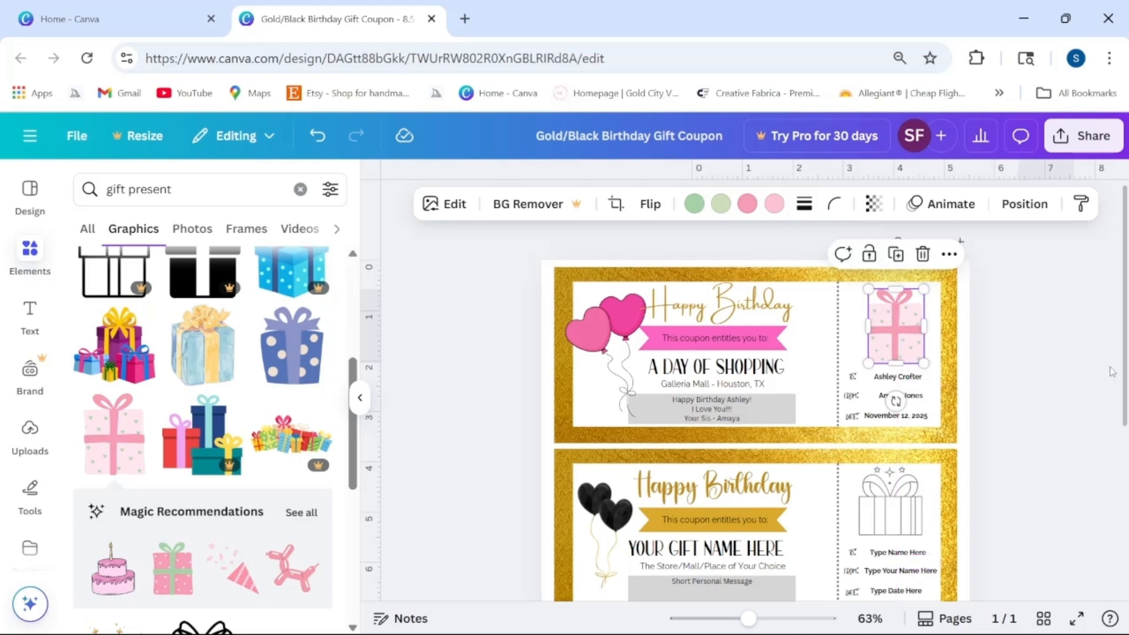
{"action": "left_click", "coordinate": [1000, 353]}
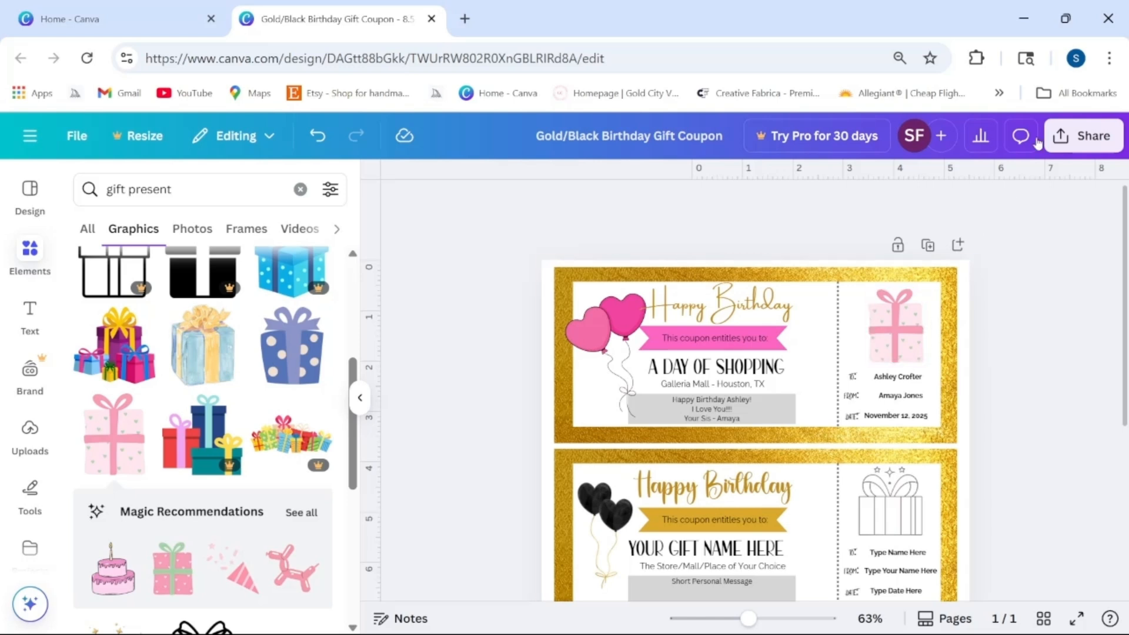
Step: Download the design as a PDF Print file and open GoldBlack Birthday Gift Coupon.pdf
{"action": "left_click", "coordinate": [1082, 140]}
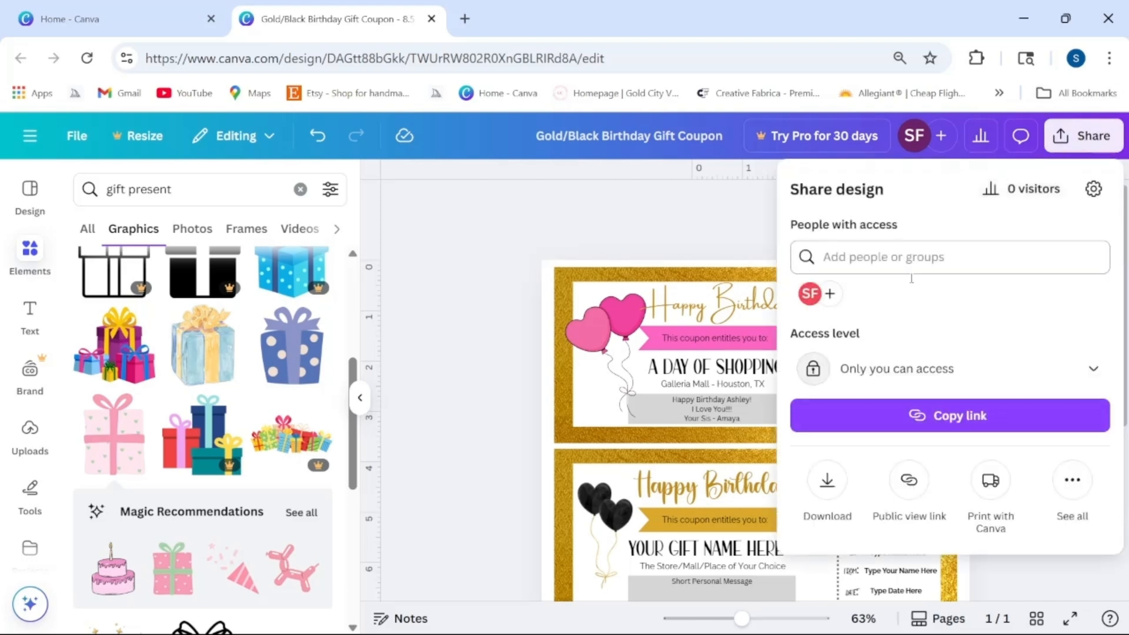
{"action": "left_click", "coordinate": [827, 481]}
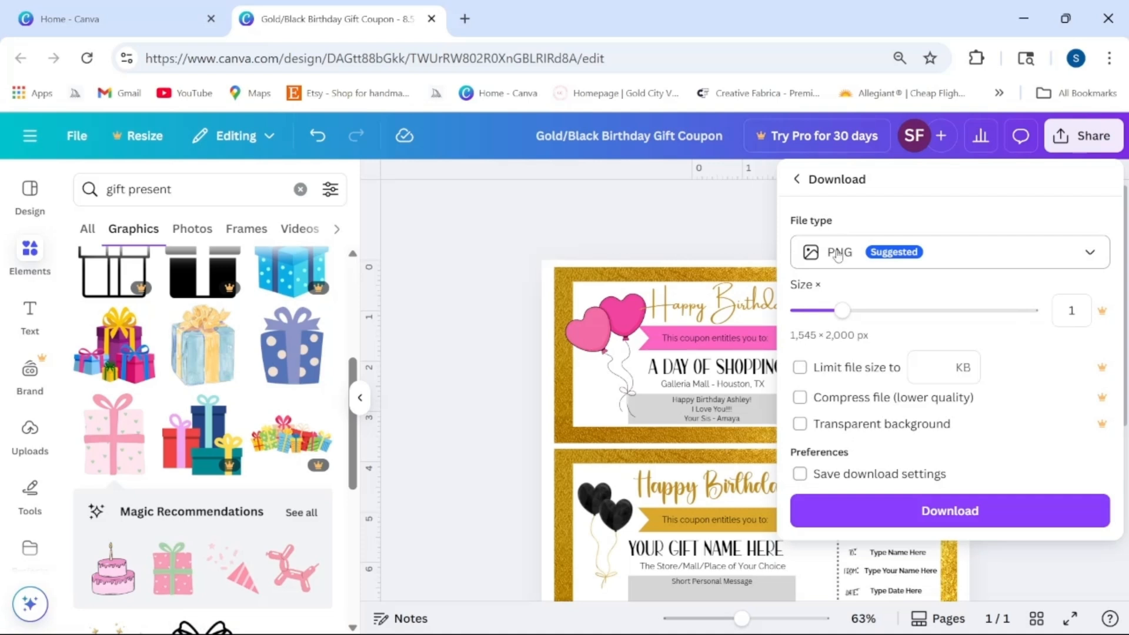
{"action": "left_click", "coordinate": [837, 255]}
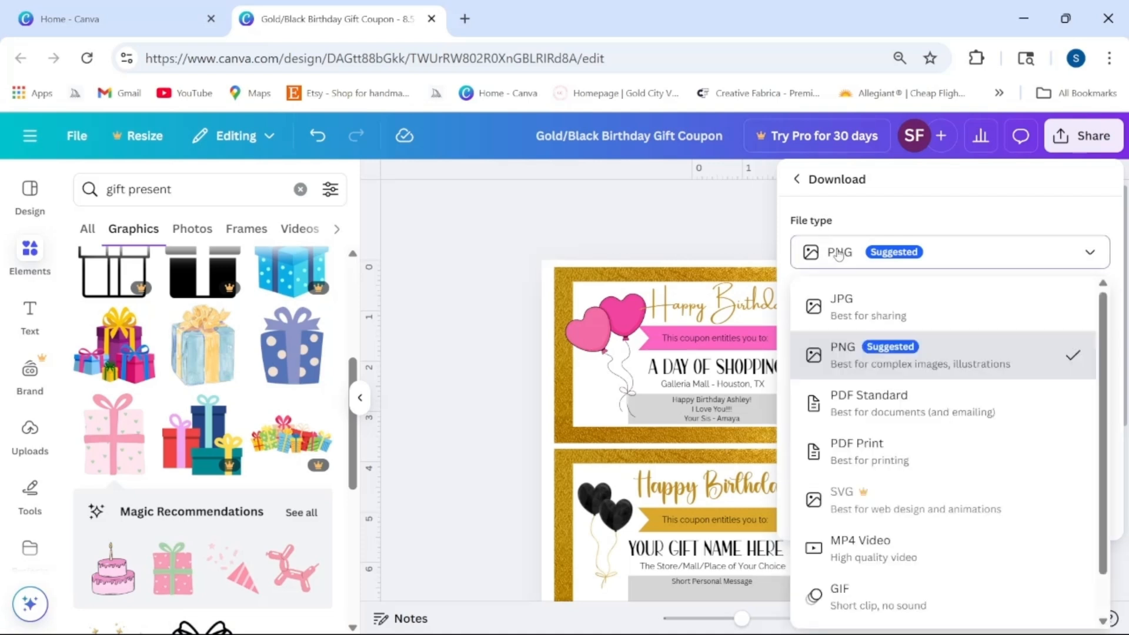
{"action": "left_click", "coordinate": [863, 461]}
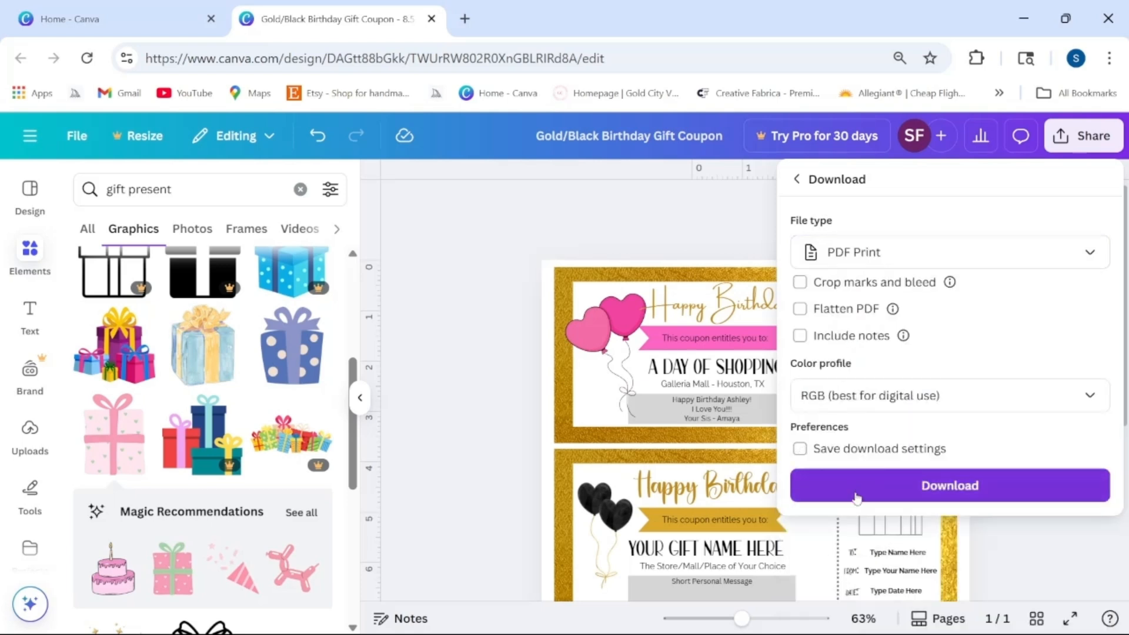
{"action": "left_click", "coordinate": [936, 493]}
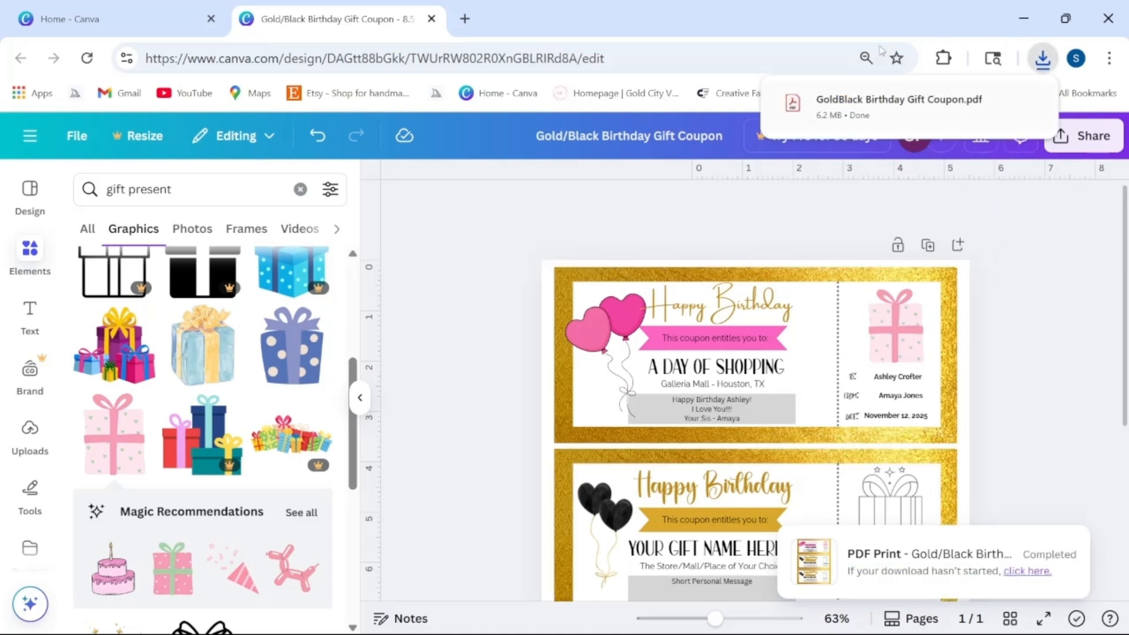
{"action": "left_click", "coordinate": [872, 104]}
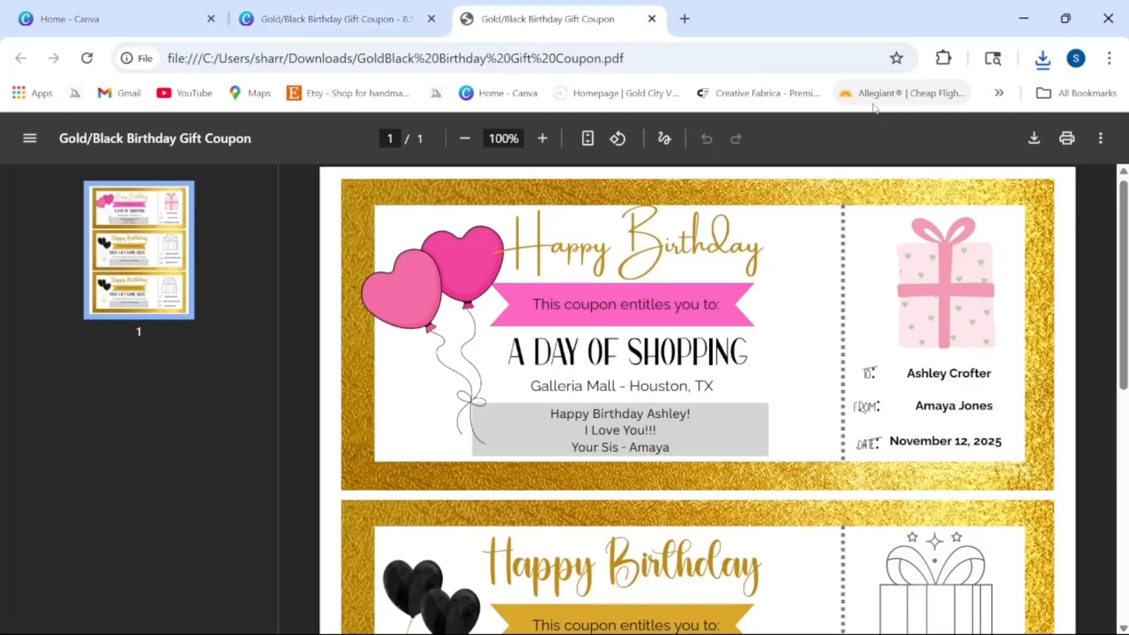